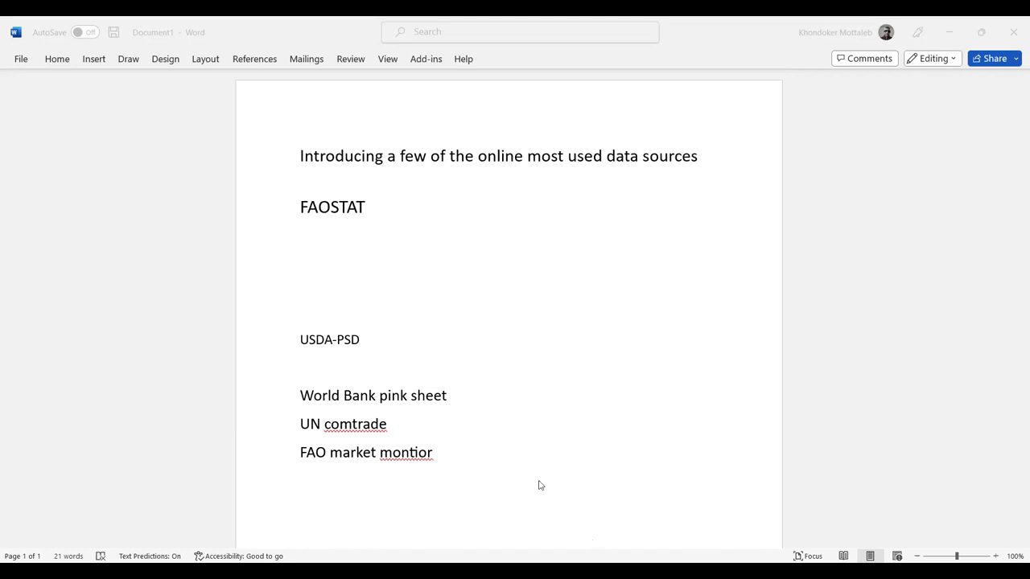
- Switch to the browser, search Google for 'FAOSTAT' and open the fao.org FAOSTAT result
key("alt+Tab")
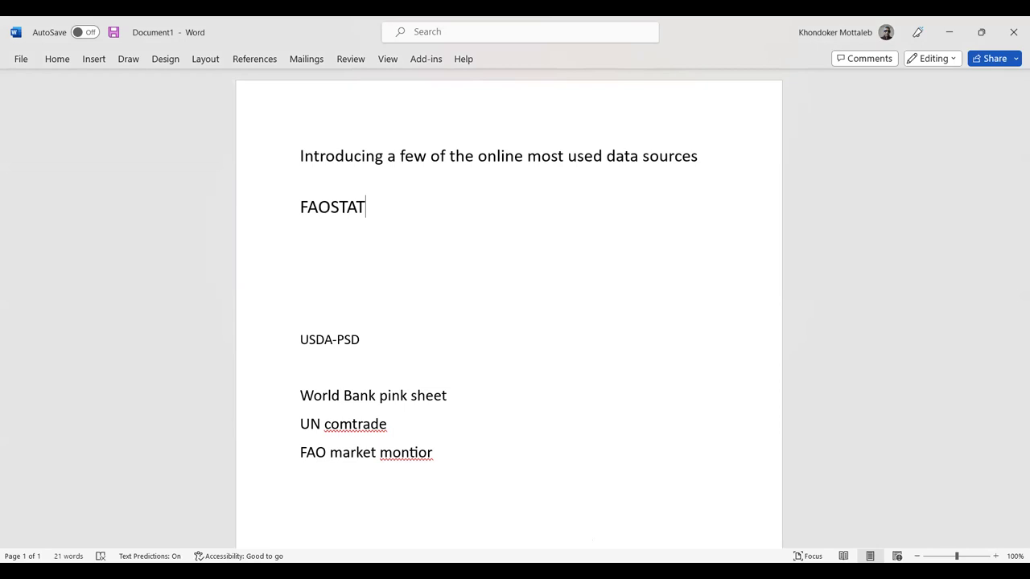
key("alt+Tab")
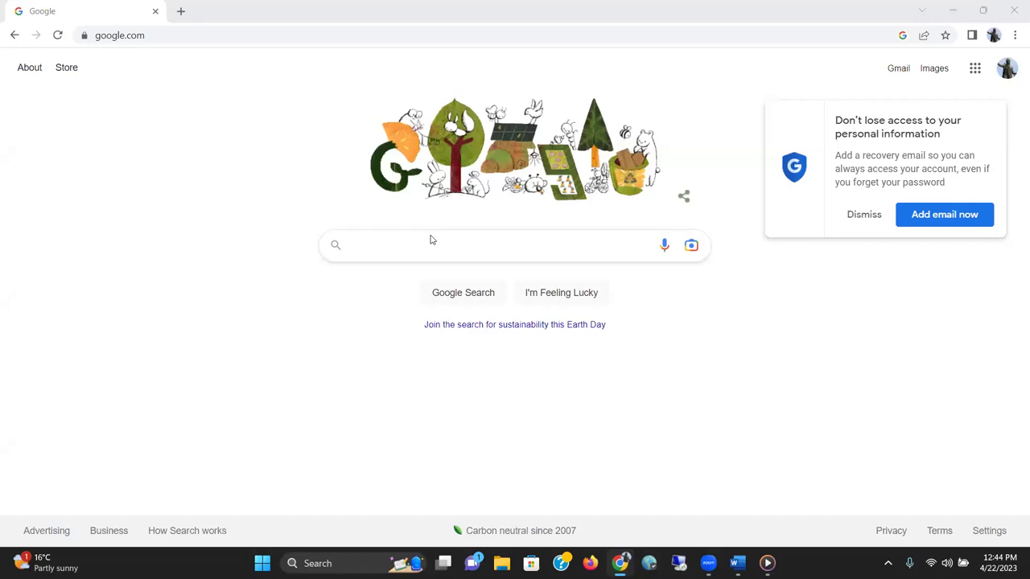
left_click(448, 240)
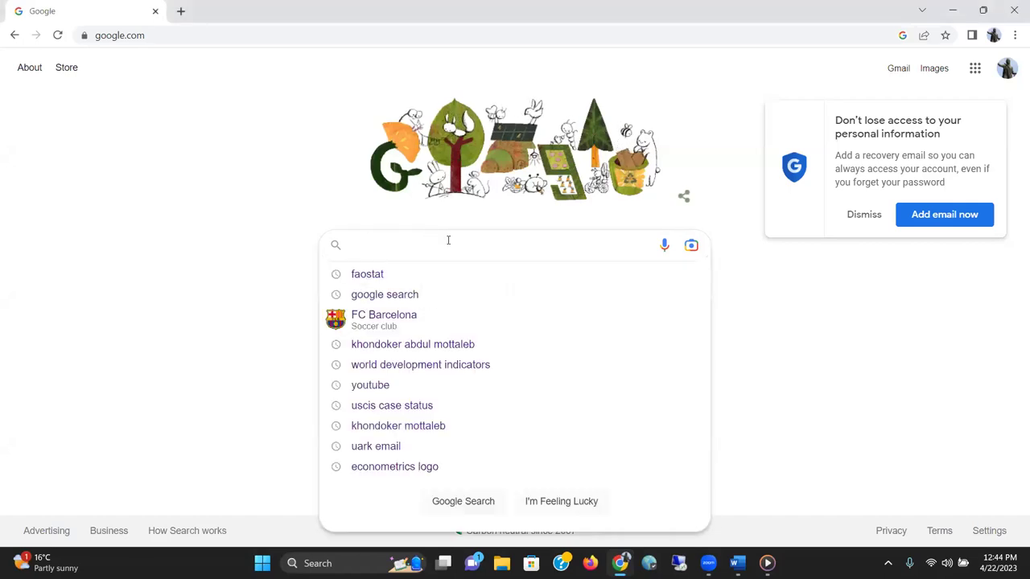
type("FAOS")
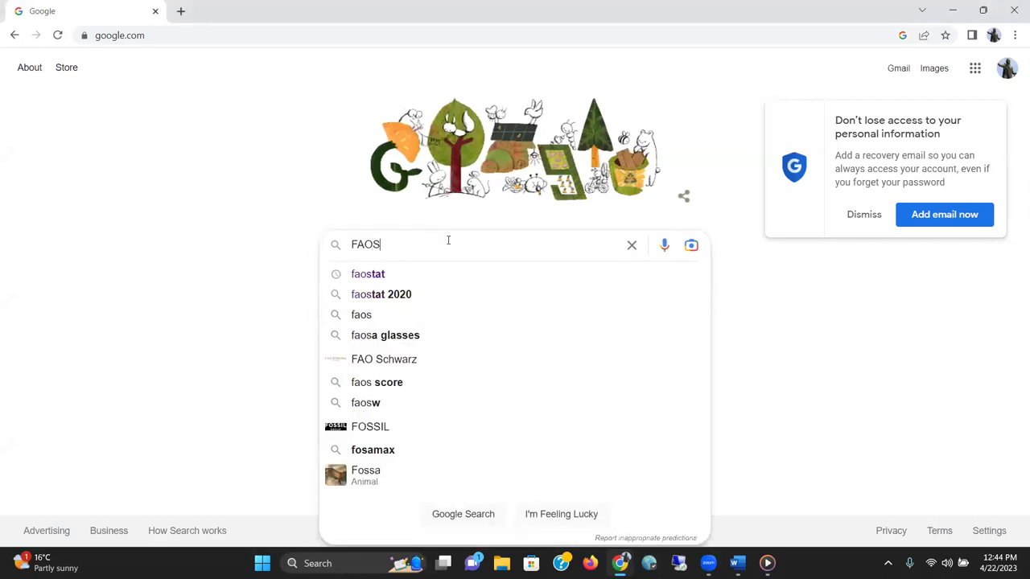
type("TAT")
key("Return")
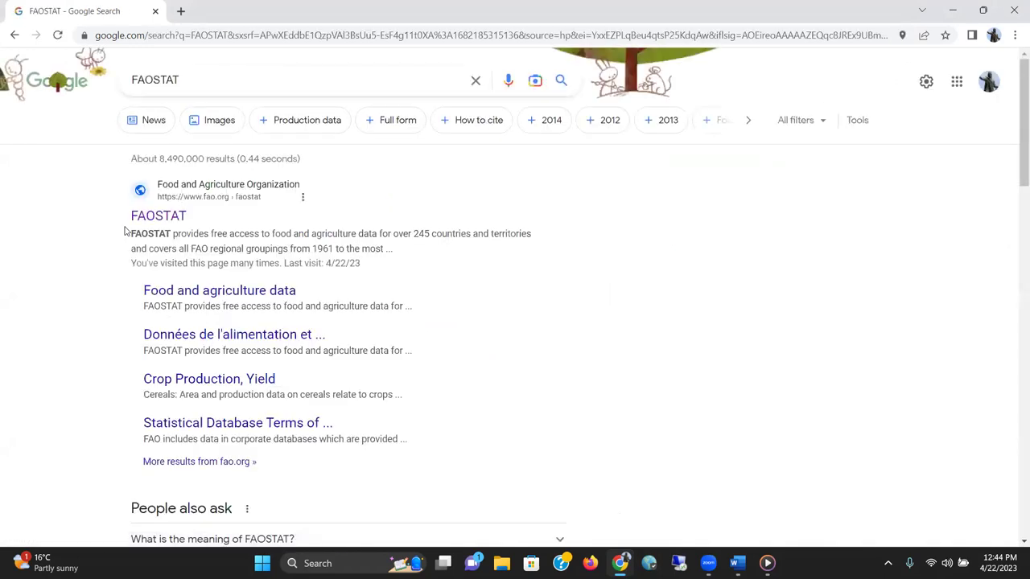
left_click(175, 225)
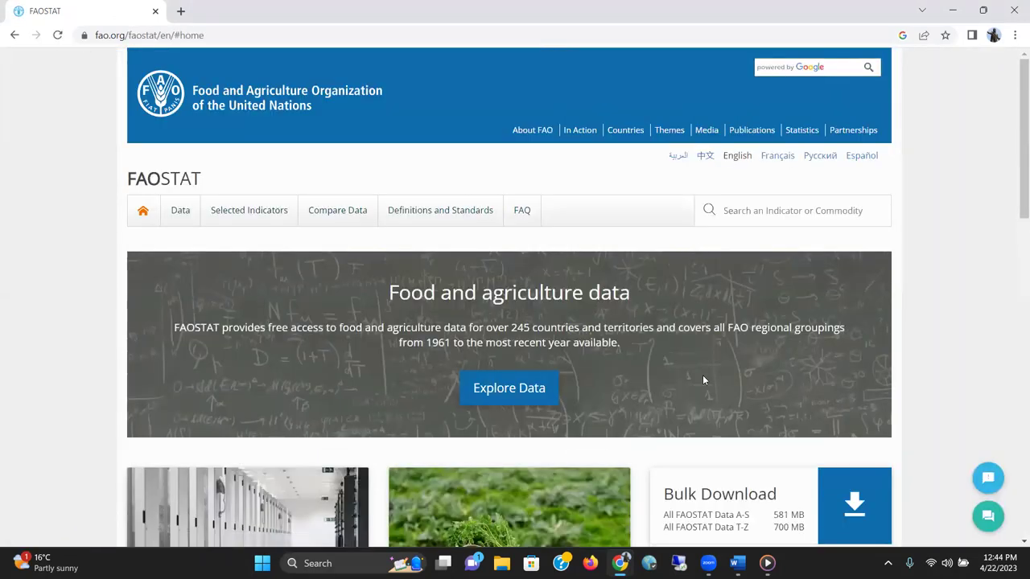
- Go to the data domains and open Production > Crops and livestock products
left_click(496, 395)
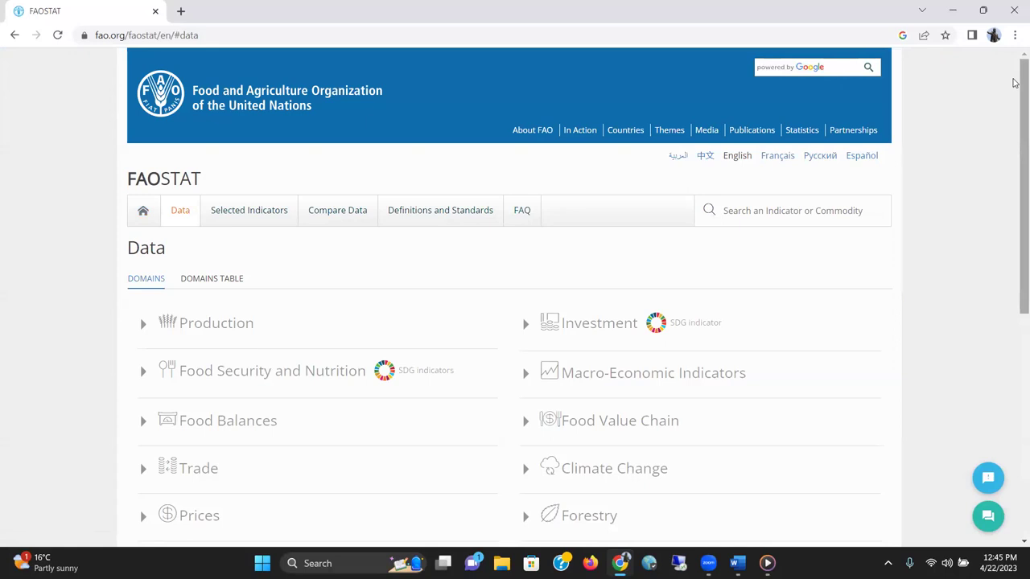
left_click_drag(1014, 85, 1013, 109)
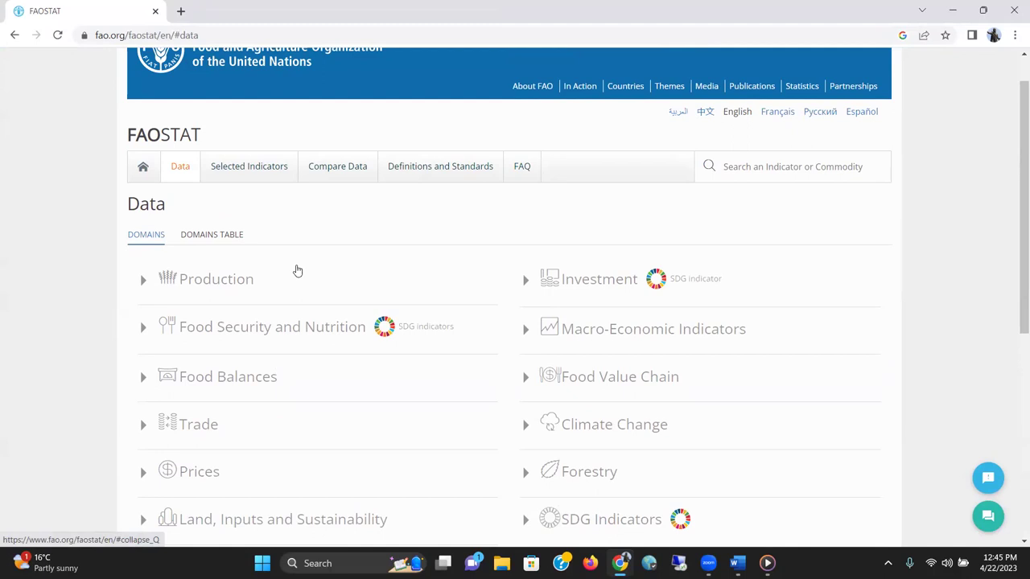
left_click(215, 282)
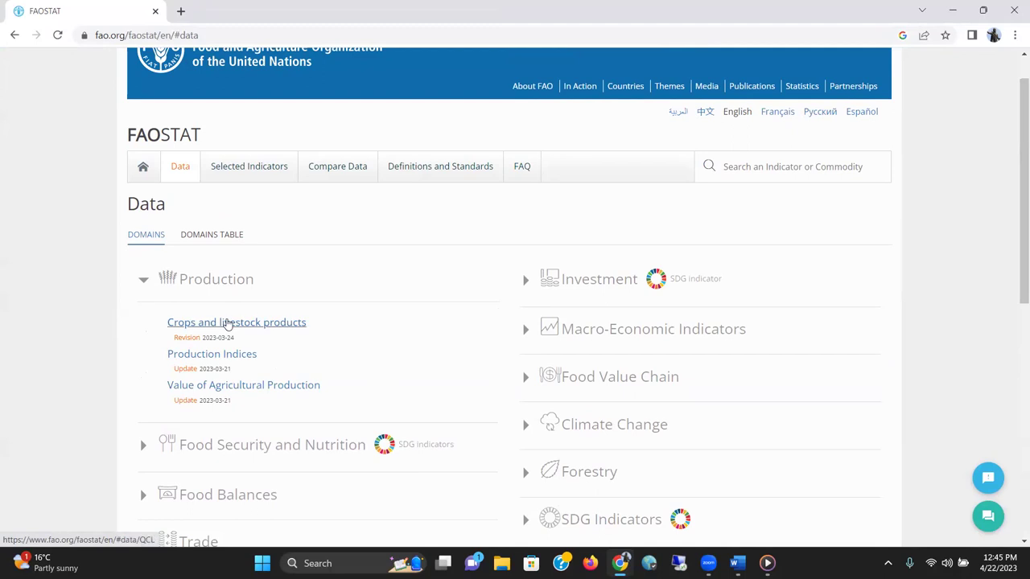
left_click(227, 324)
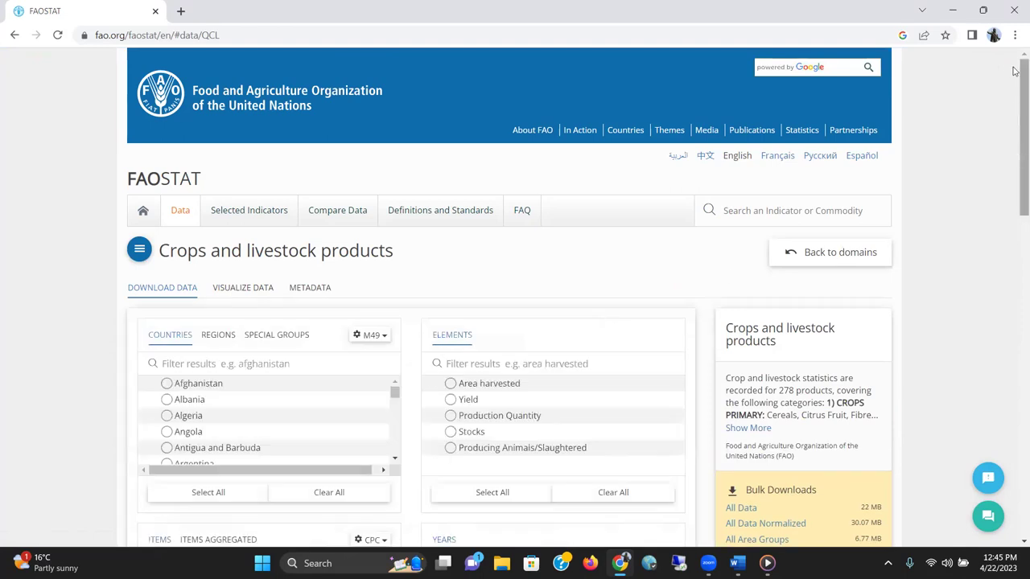
- Filter the Countries list with 'Ban' and select Bangladesh
scroll(873, 105, "down", 1)
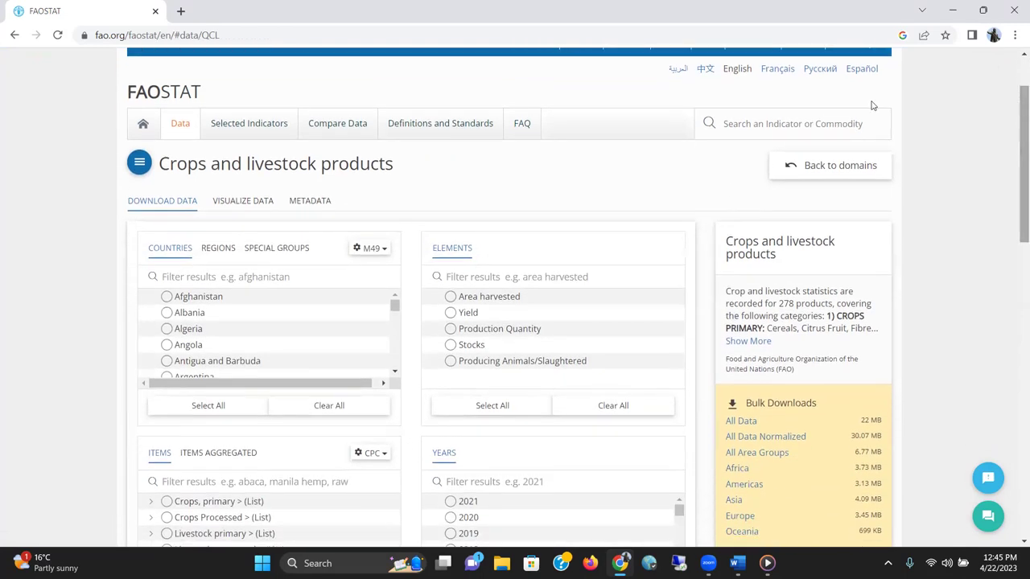
left_click(394, 373)
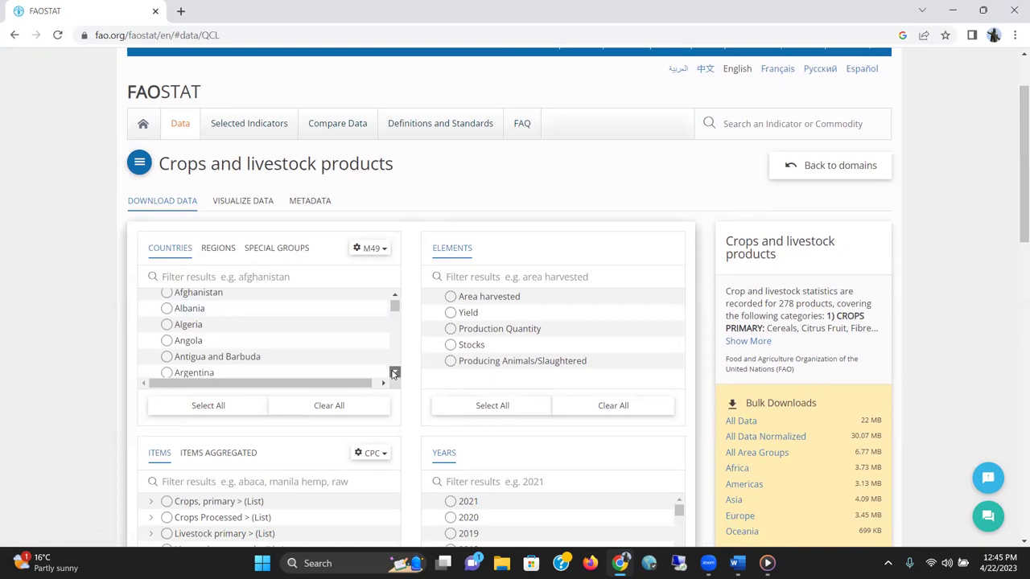
left_click(394, 373)
left_click(395, 374)
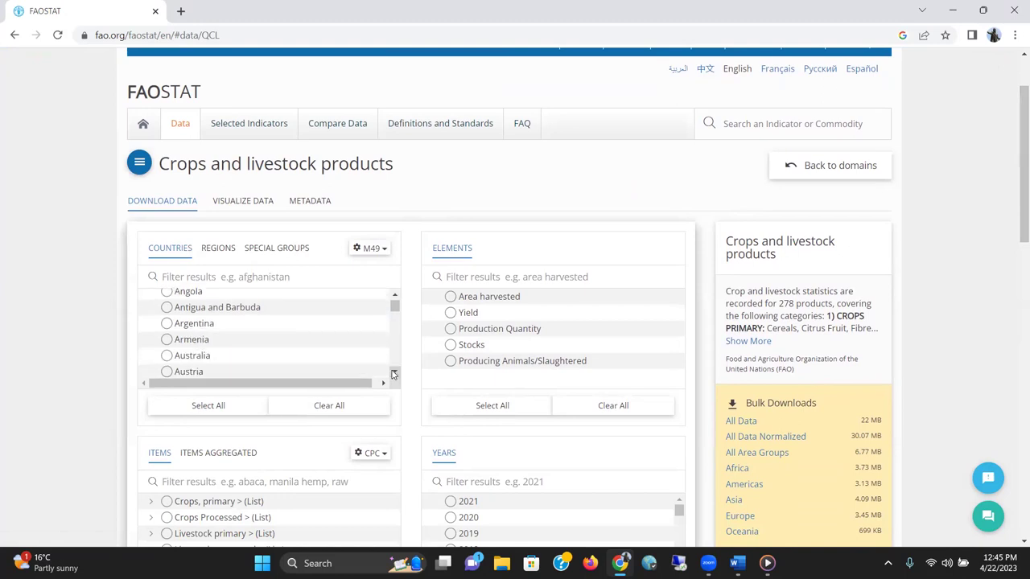
left_click(337, 279)
type("Ban")
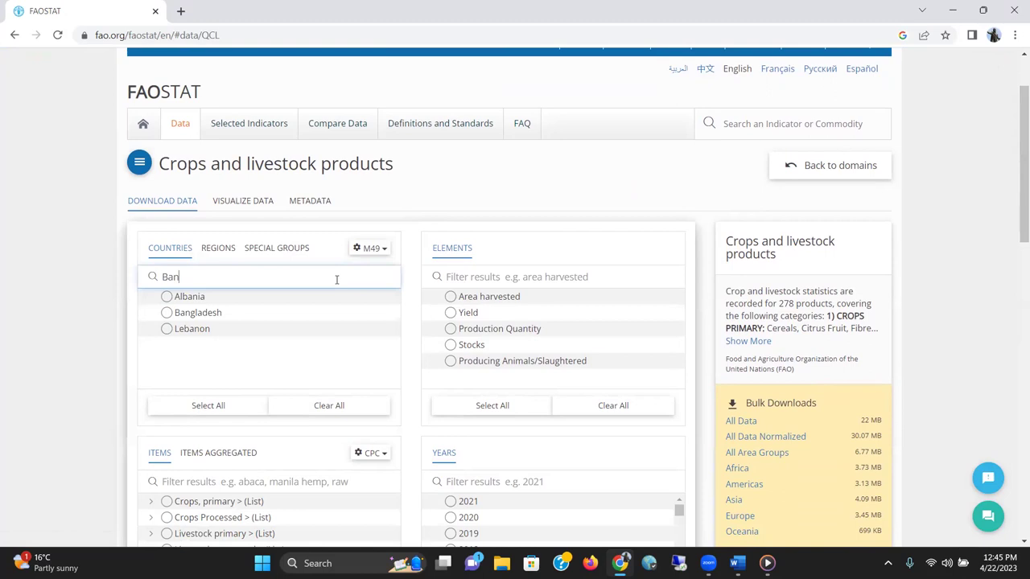
left_click(171, 313)
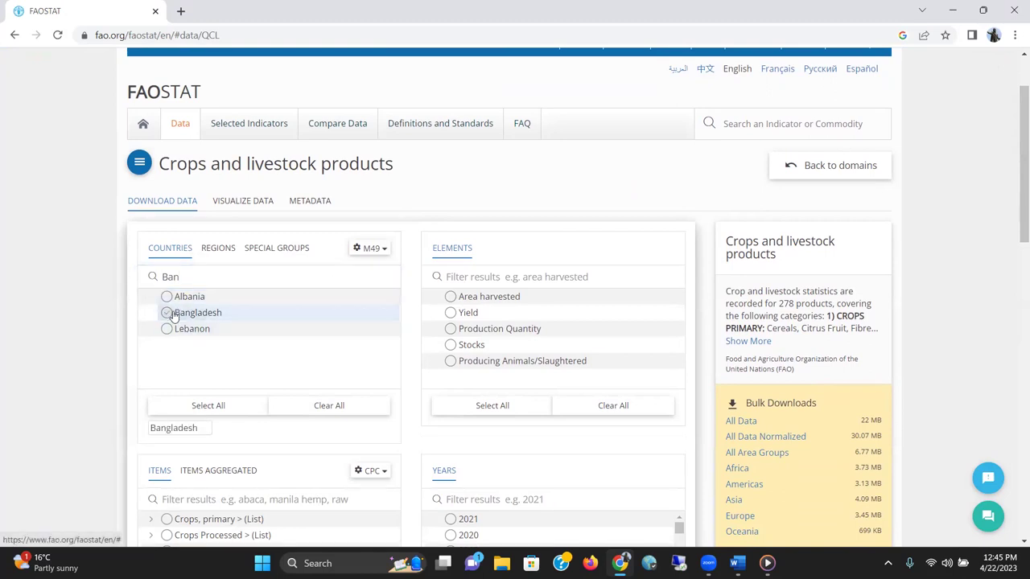
- Tick Area harvested, Yield and Production Quantity under Elements
left_click(494, 299)
left_click(473, 315)
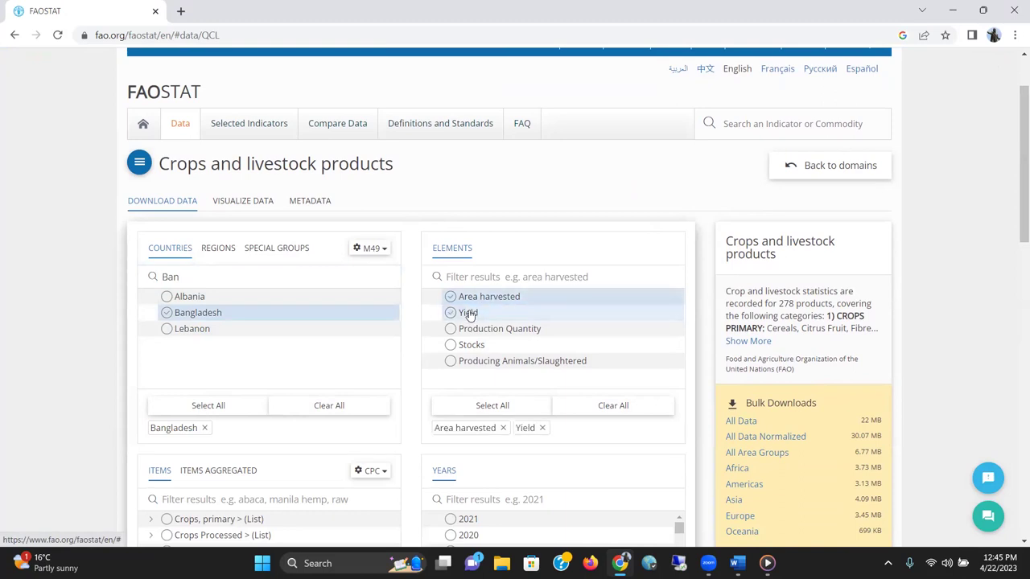
left_click(497, 332)
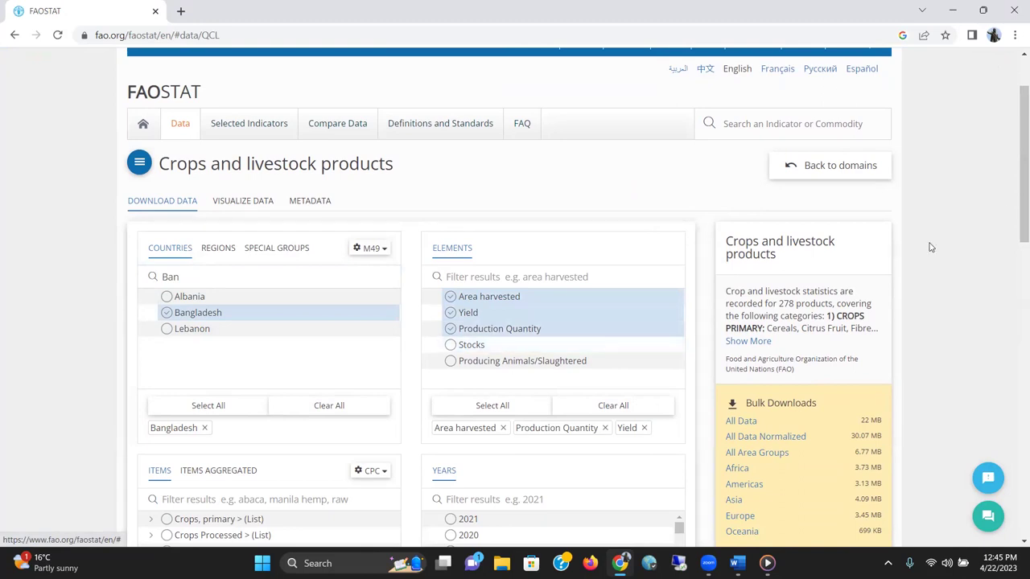
scroll(1014, 202, "down", 2)
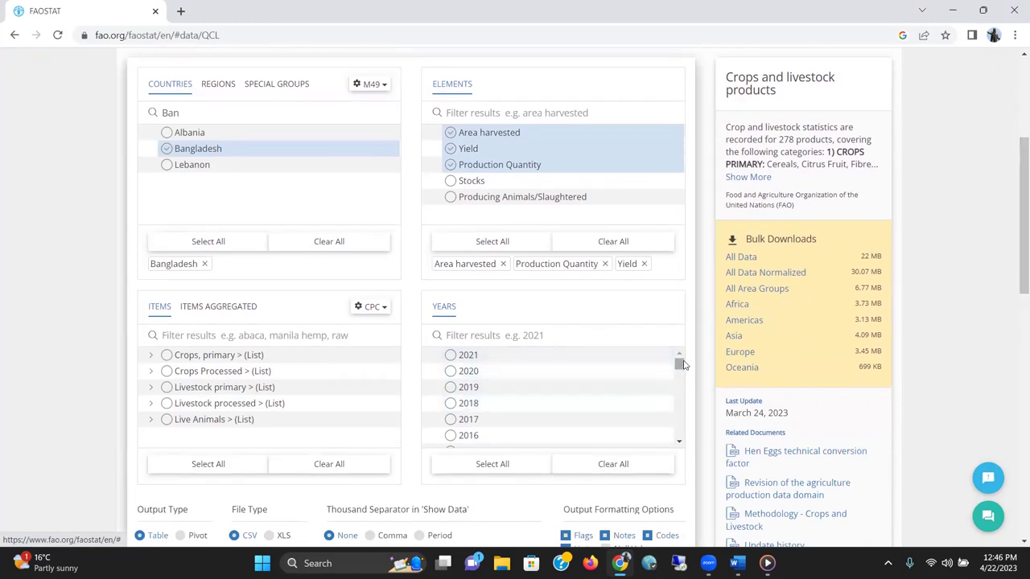
mouse_move(678, 364)
left_mouse_down()
mouse_move(679, 443)
mouse_move(679, 358)
left_mouse_up()
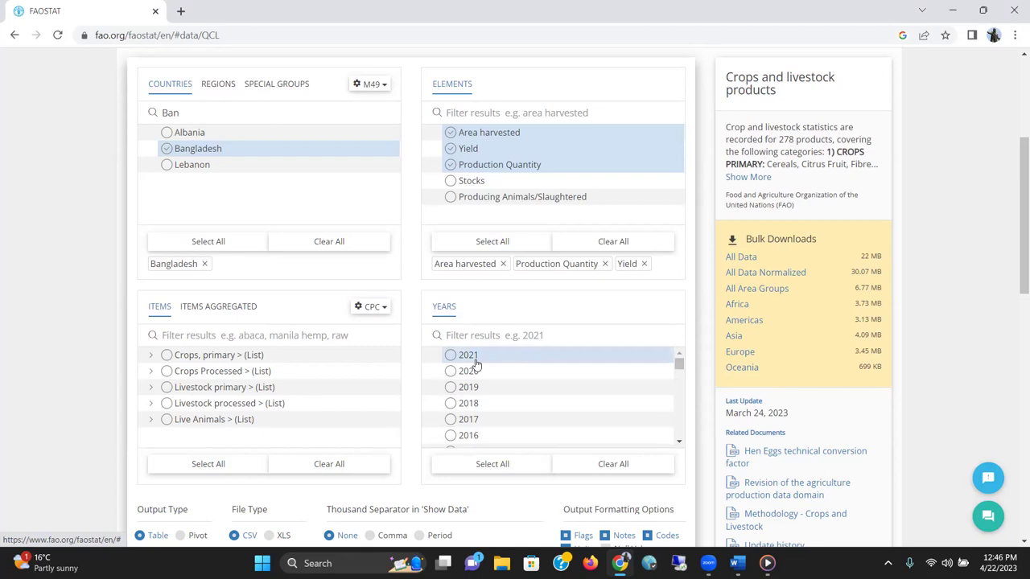
- Select all years from 1961 to 2021 in the Years panel
left_click(505, 464)
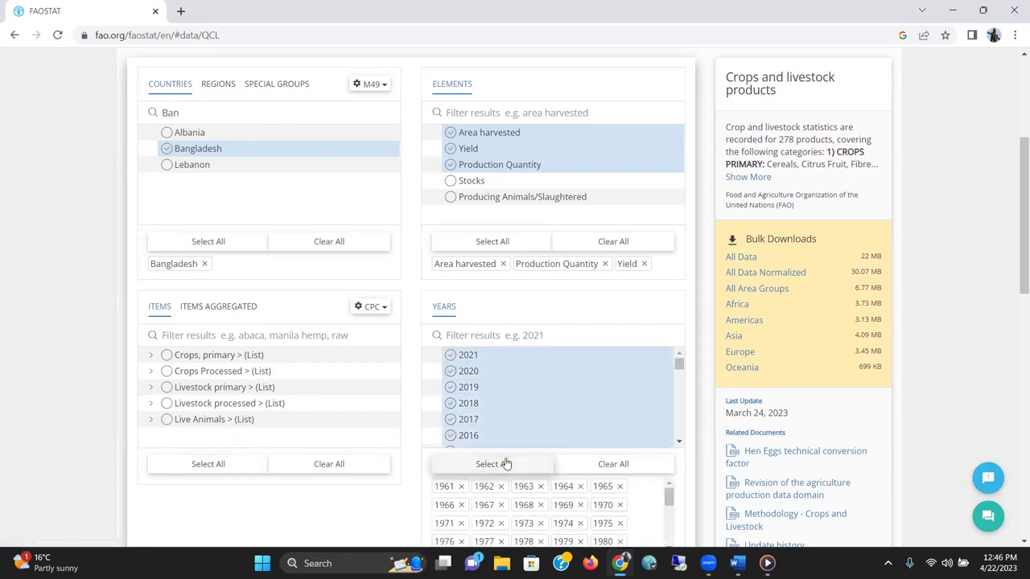
left_click(599, 467)
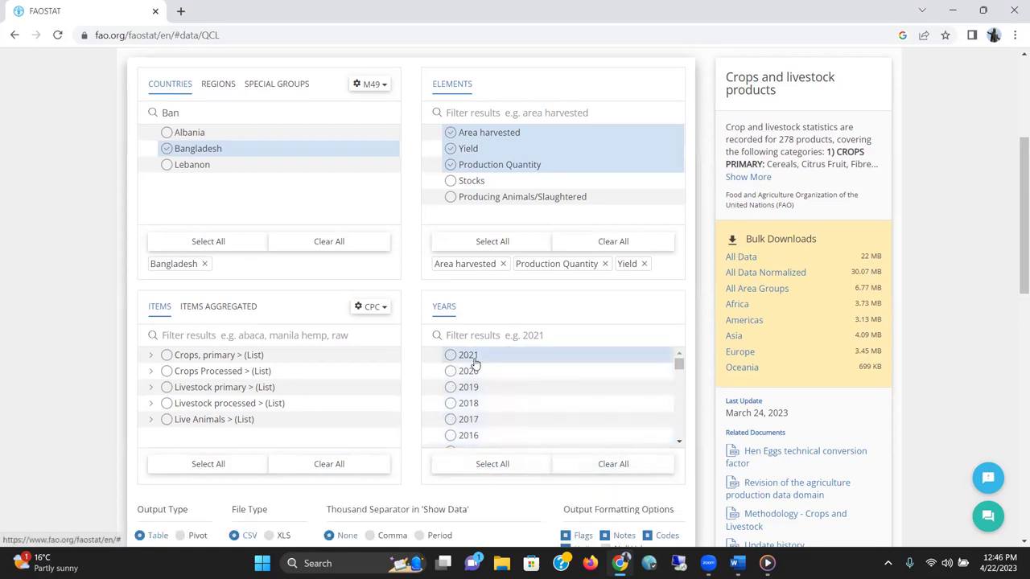
left_click(475, 363)
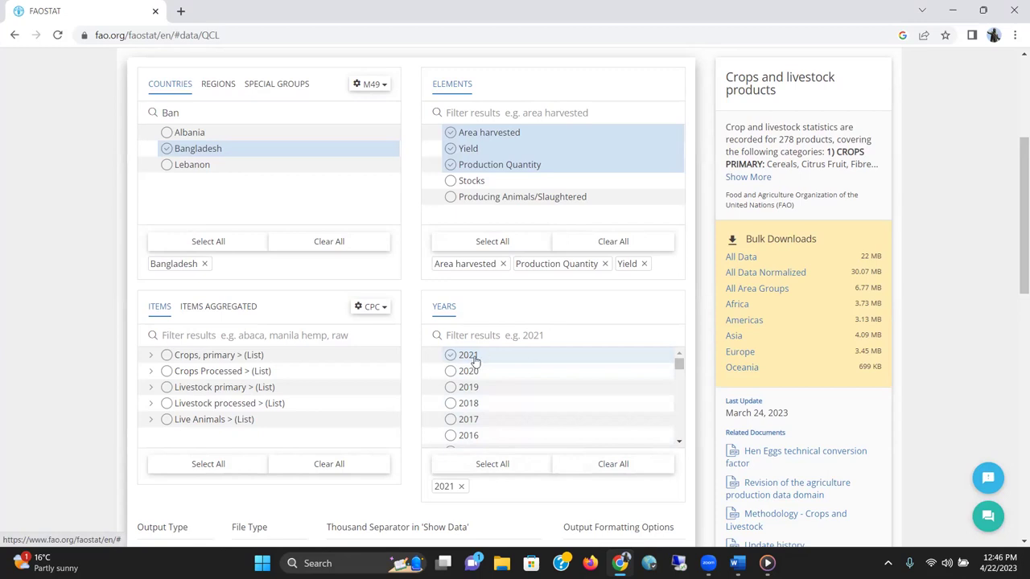
left_click(493, 465)
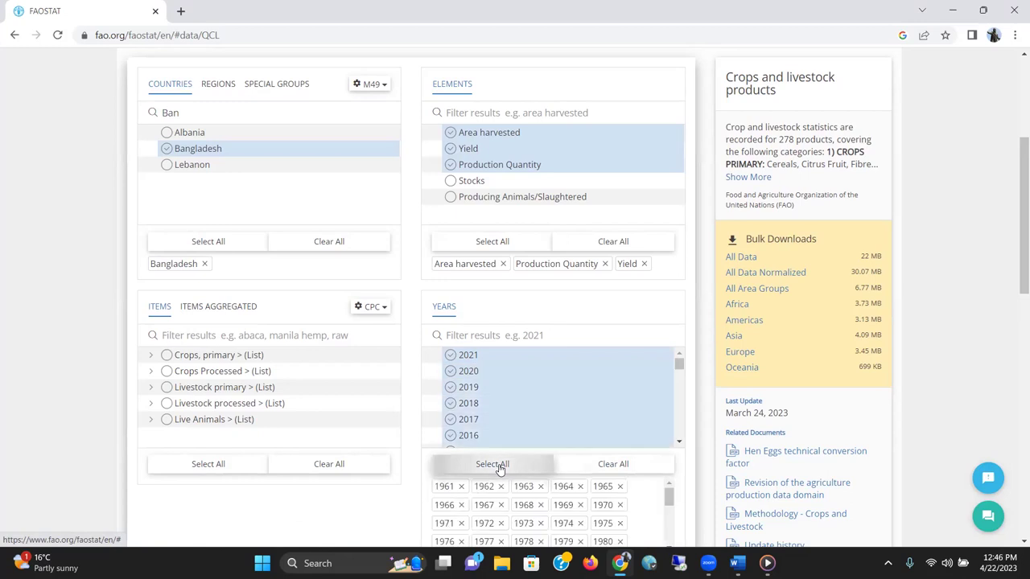
left_click(239, 338)
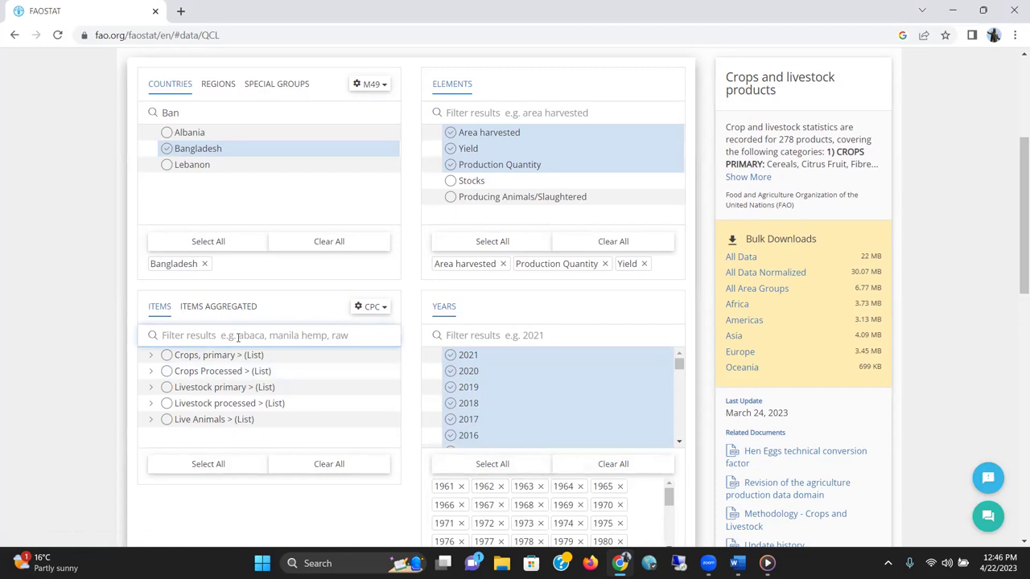
- Filter Items for 'Rice', tick Rice, and clear the country search text
type("Rice")
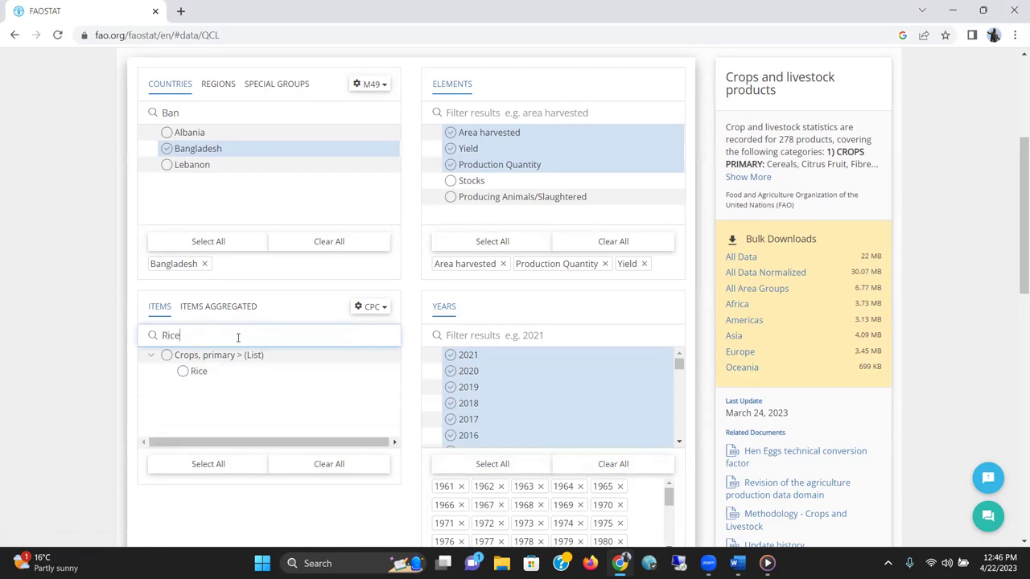
left_click(191, 380)
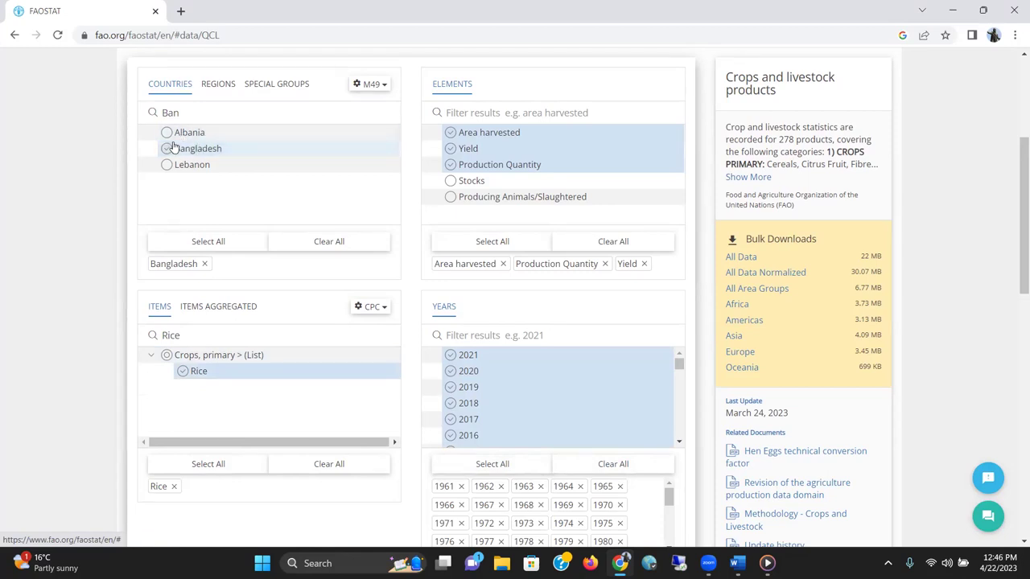
left_click(206, 108)
key("BackSpace")
key("BackSpace")
key("BackSpace")
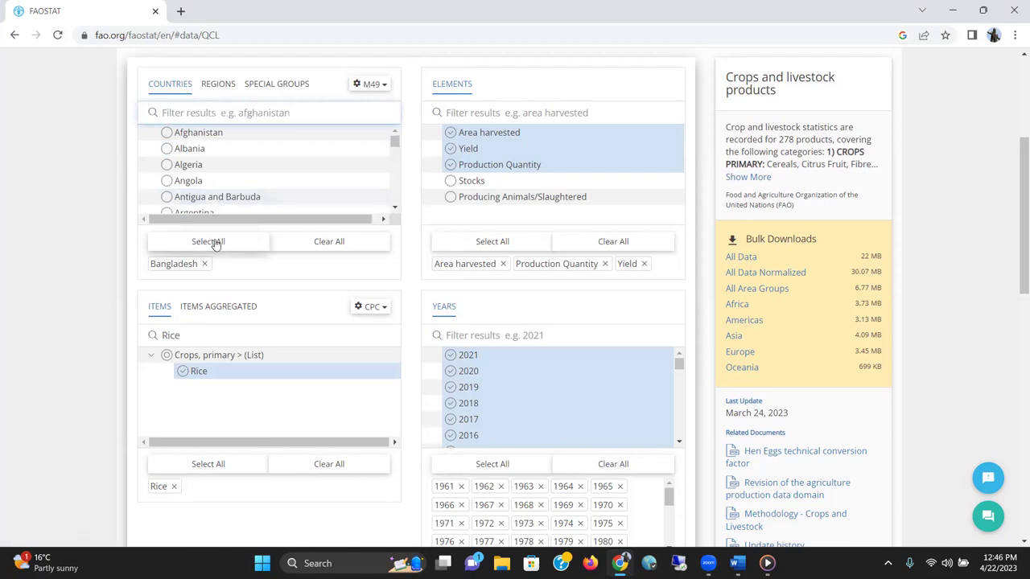
- Add World + (Total) from Regions, browse Special Groups, then return to Countries
left_click(219, 84)
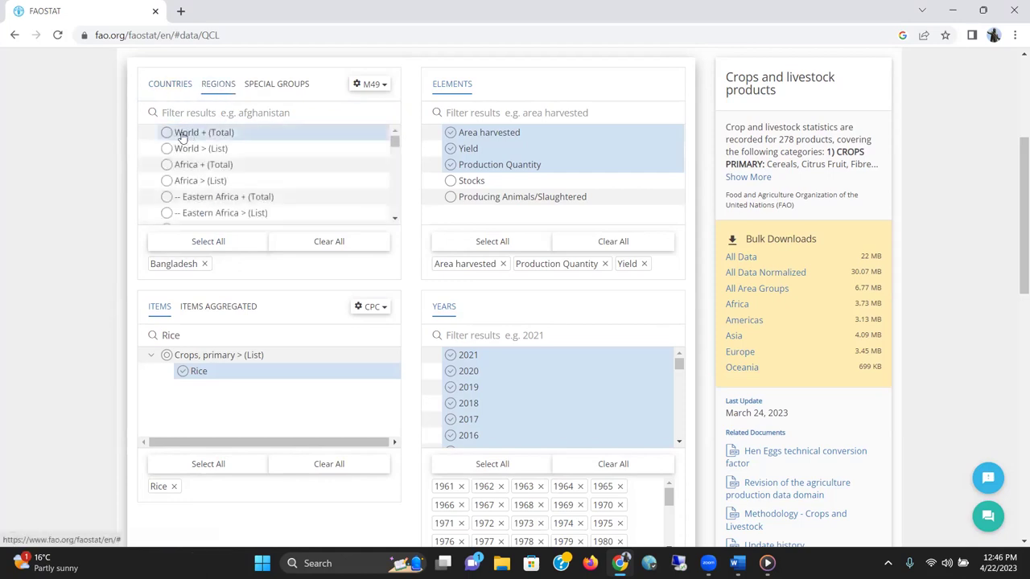
left_click(169, 134)
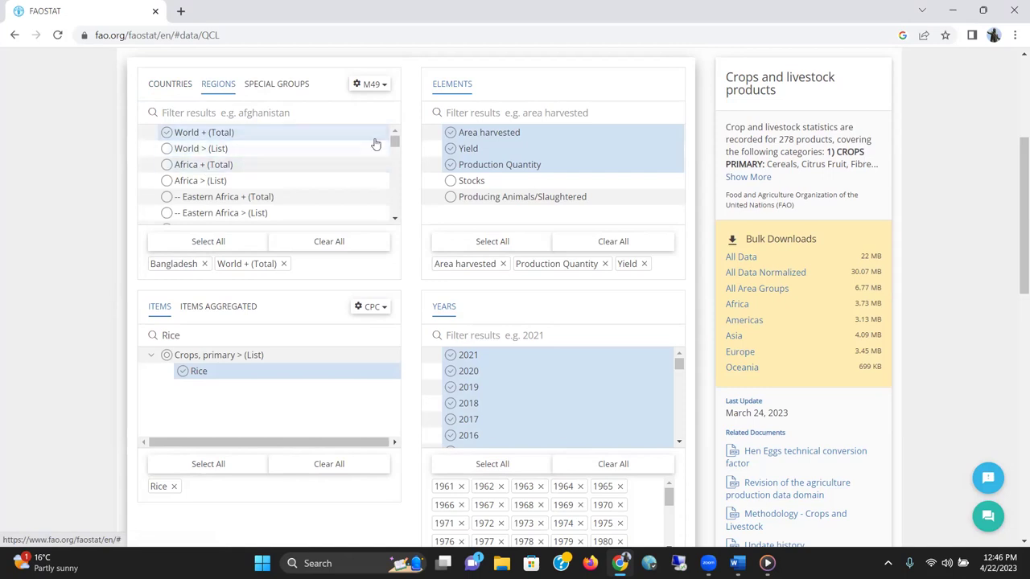
left_click(395, 219)
left_click(395, 219)
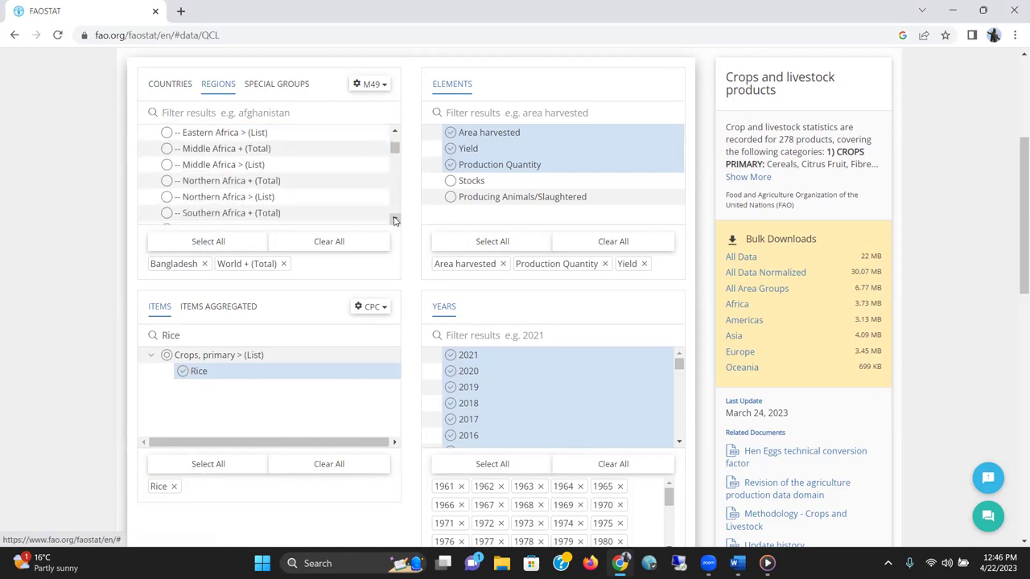
left_click(395, 219)
left_click(395, 219)
left_click(395, 219)
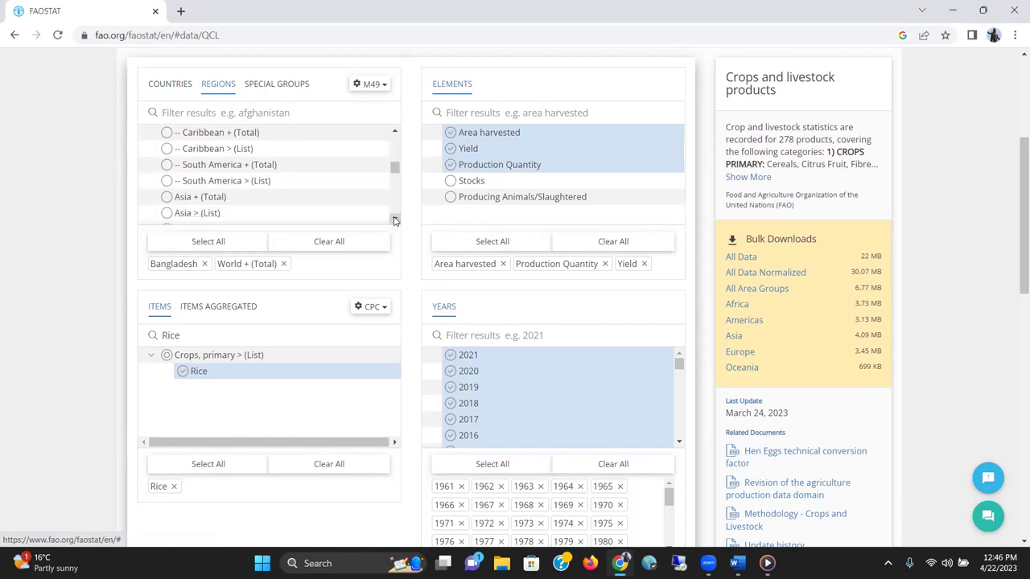
right_click(274, 84)
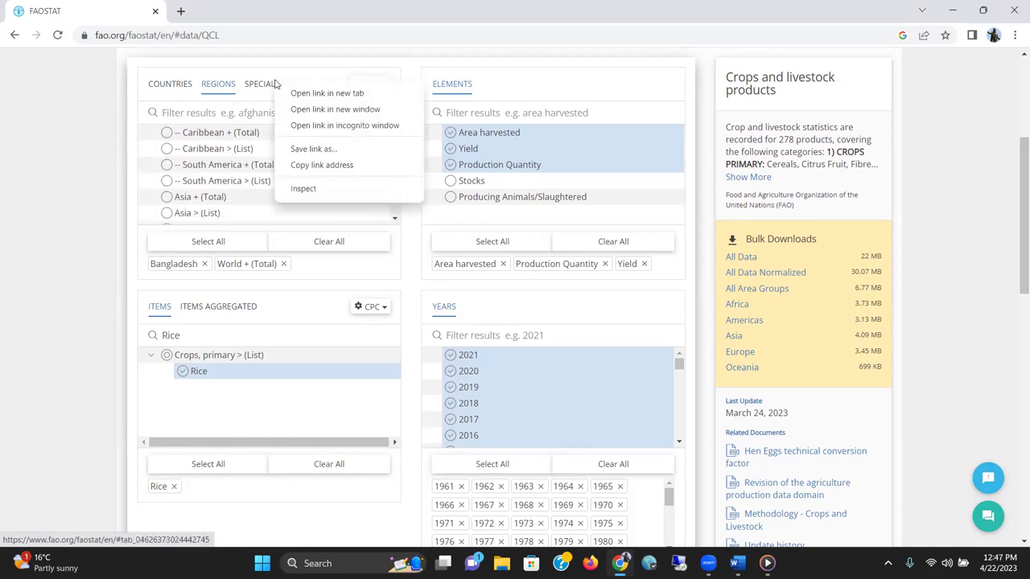
left_click(268, 86)
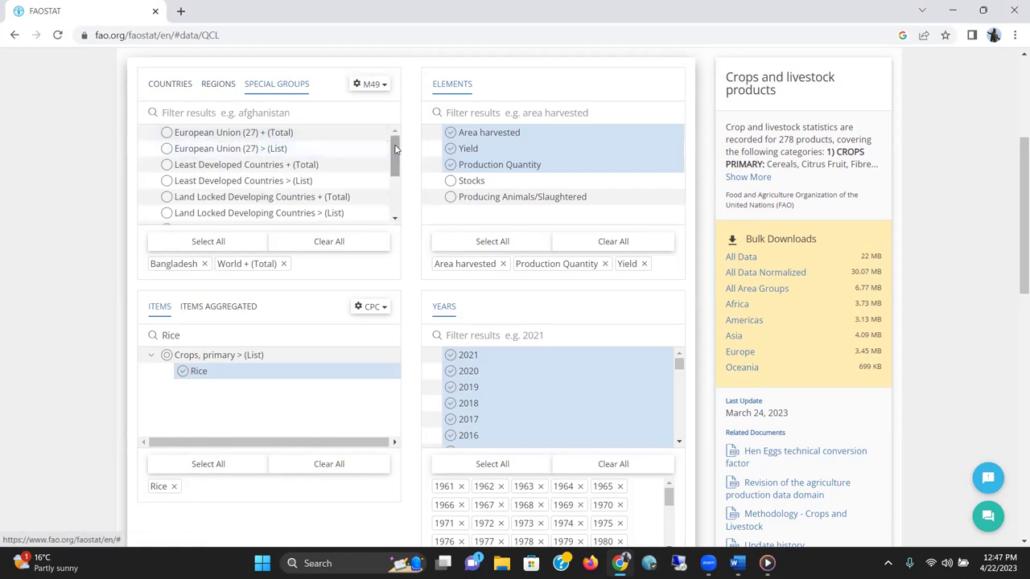
mouse_move(395, 155)
left_mouse_down()
mouse_move(396, 203)
mouse_move(396, 141)
left_mouse_up()
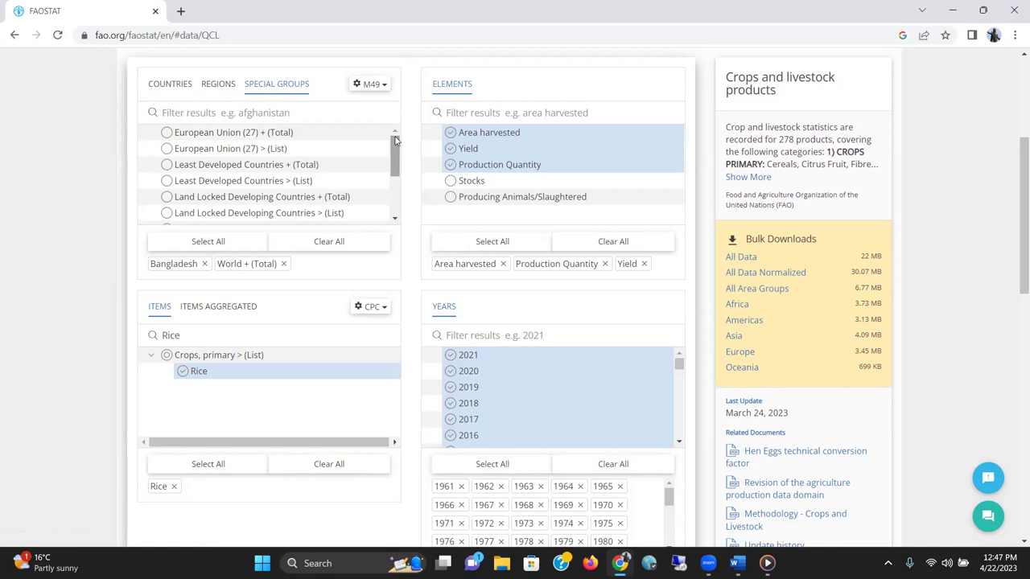
left_click(183, 88)
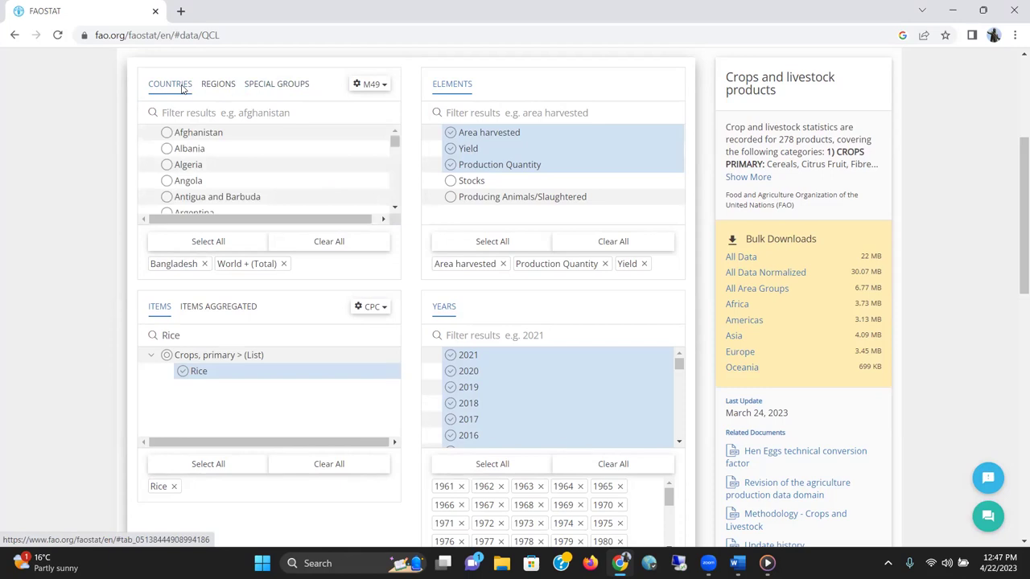
left_click_drag(211, 333, 103, 332)
- Clear the Items filter after trying 'Wheat' and 'Sor' searches, keeping Rice selected
key("BackSpace")
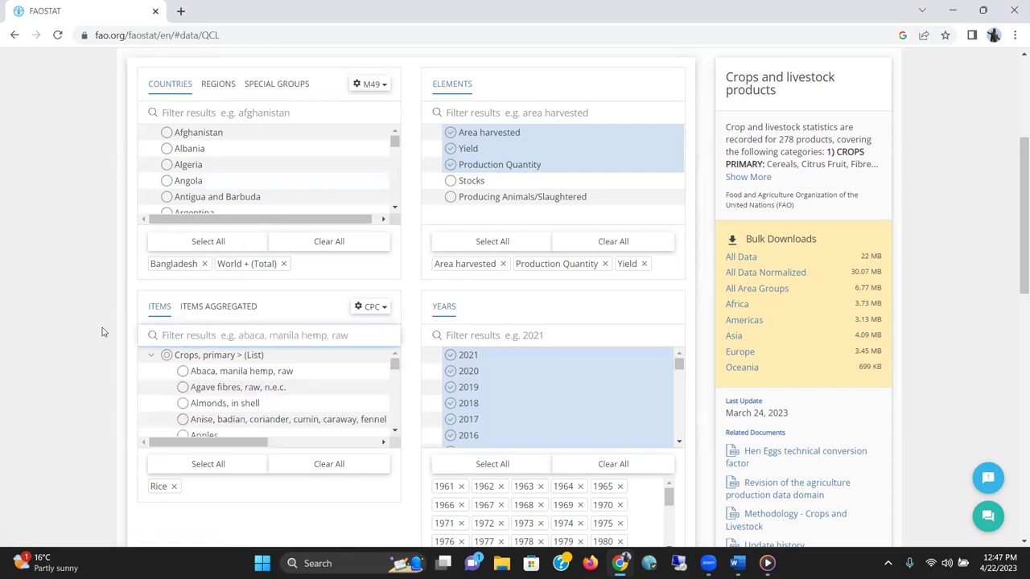
type("Wheat")
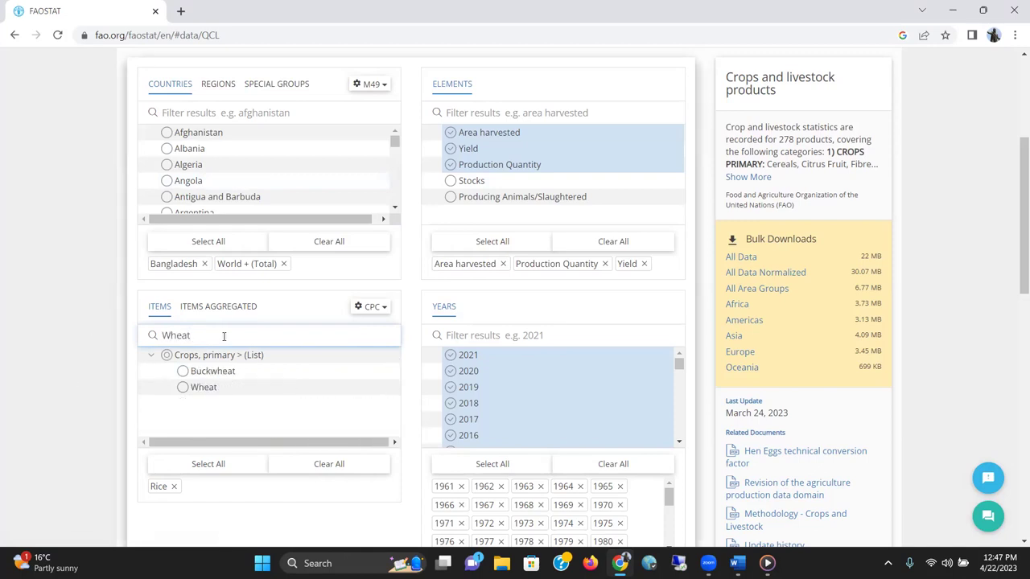
key("BackSpace")
key("BackSpace")
key("BackSpace")
key("BackSpace")
key("BackSpace")
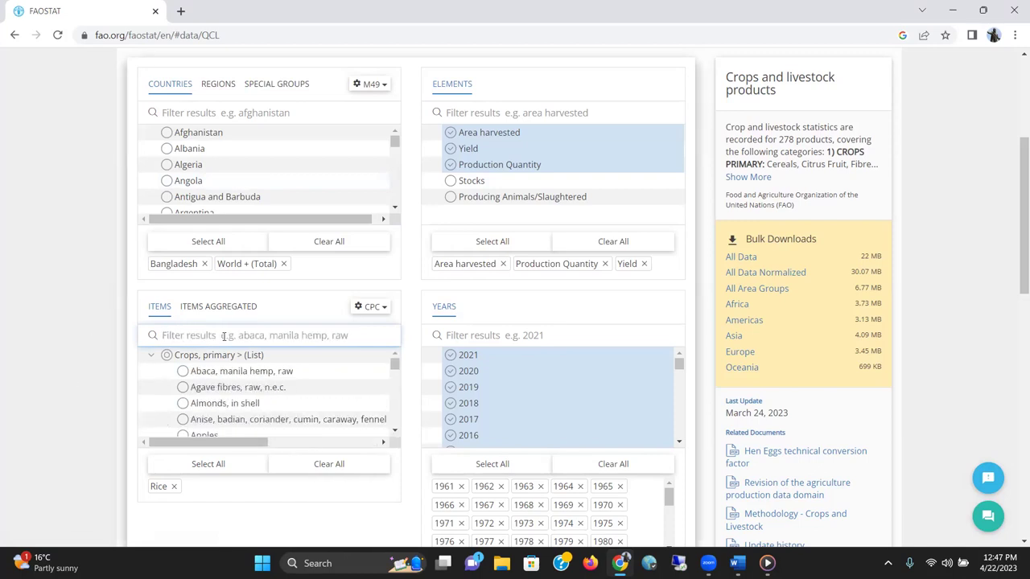
type("Sor")
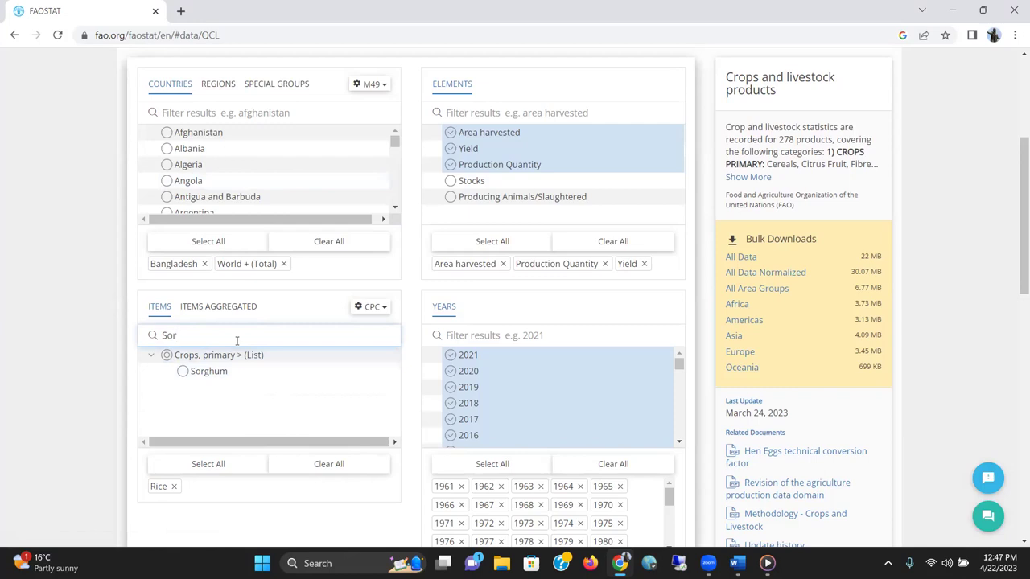
key("BackSpace")
key("BackSpace")
key("BackSpace")
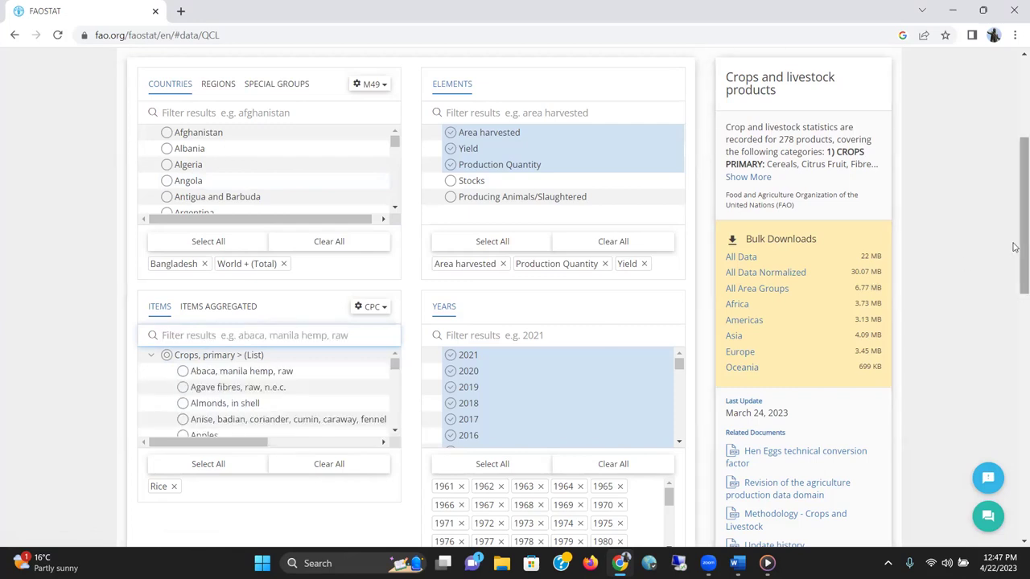
- Remove World + (Total) from the selected areas, leaving only Bangladesh
left_click_drag(1018, 248, 1015, 272)
scroll(1014, 272, "up", 1)
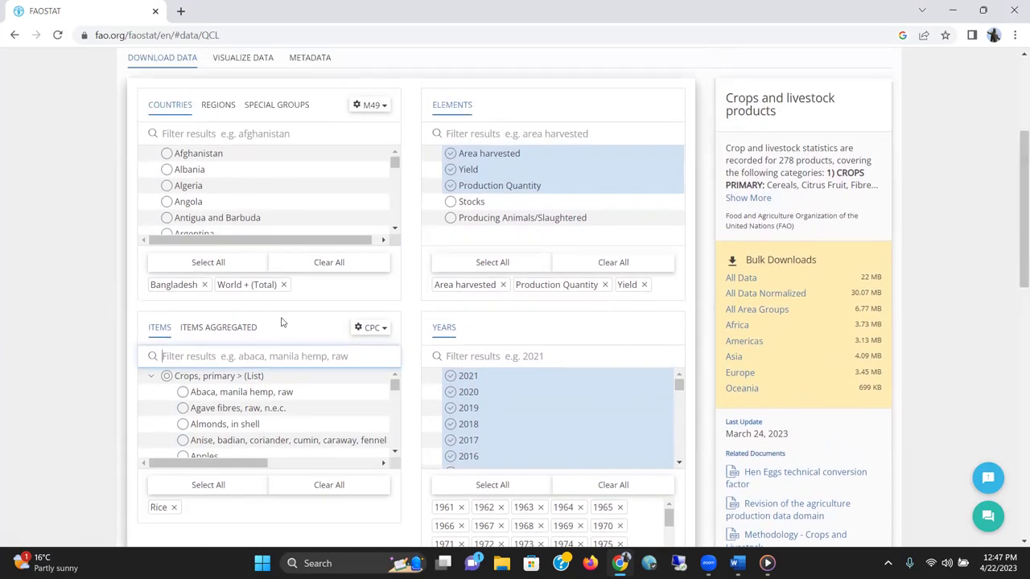
left_click(283, 285)
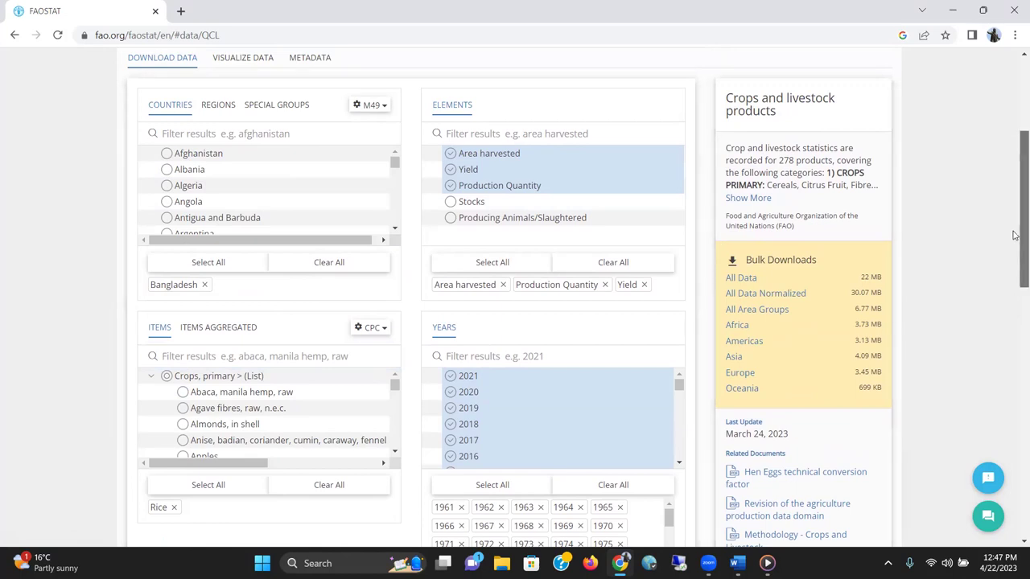
- Download the rice data as CSV and open the downloaded file
left_click_drag(1015, 239, 1014, 273)
scroll(1014, 273, "up", 2)
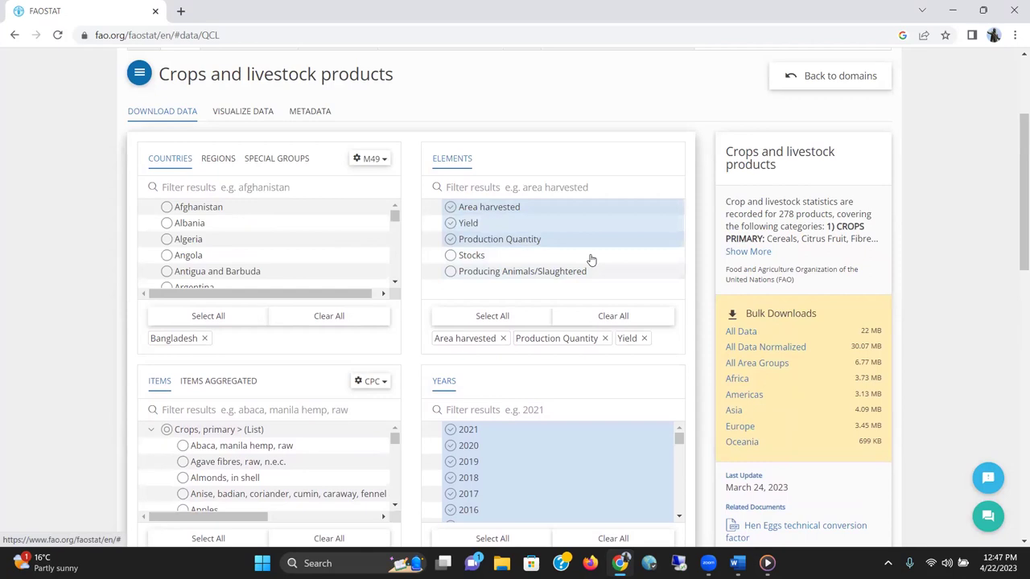
left_click_drag(1014, 153, 1014, 252)
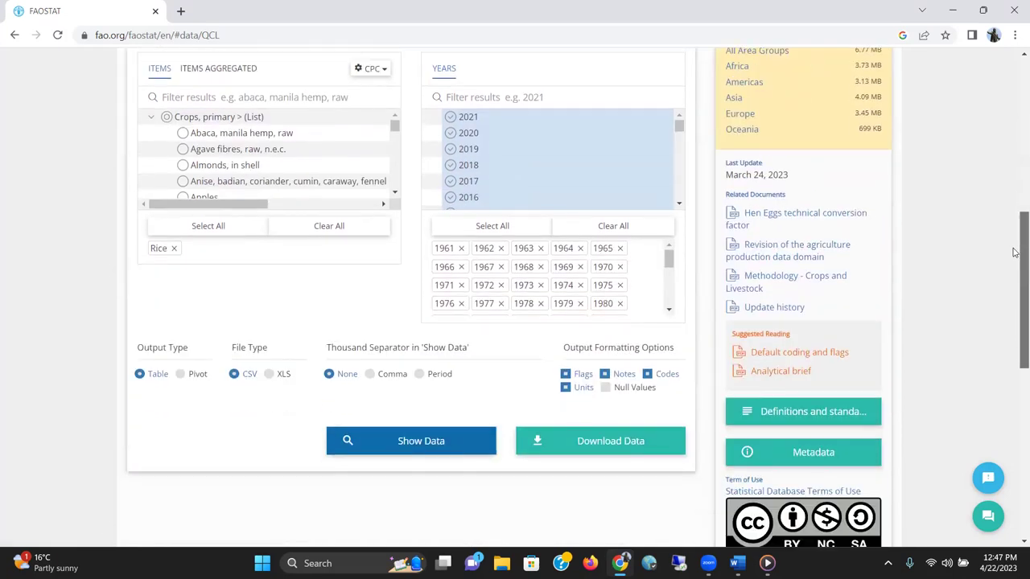
left_click(627, 445)
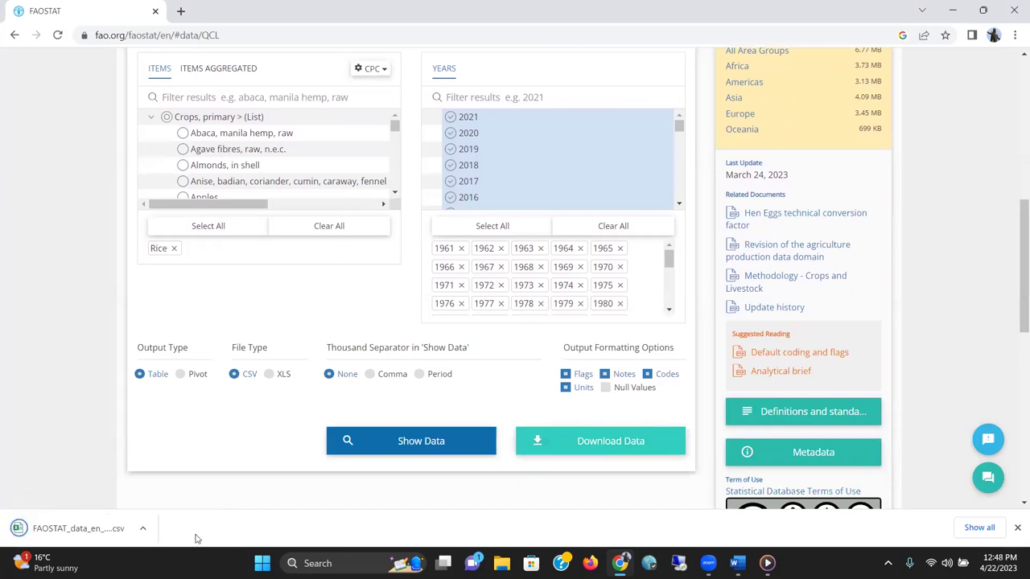
left_click(78, 531)
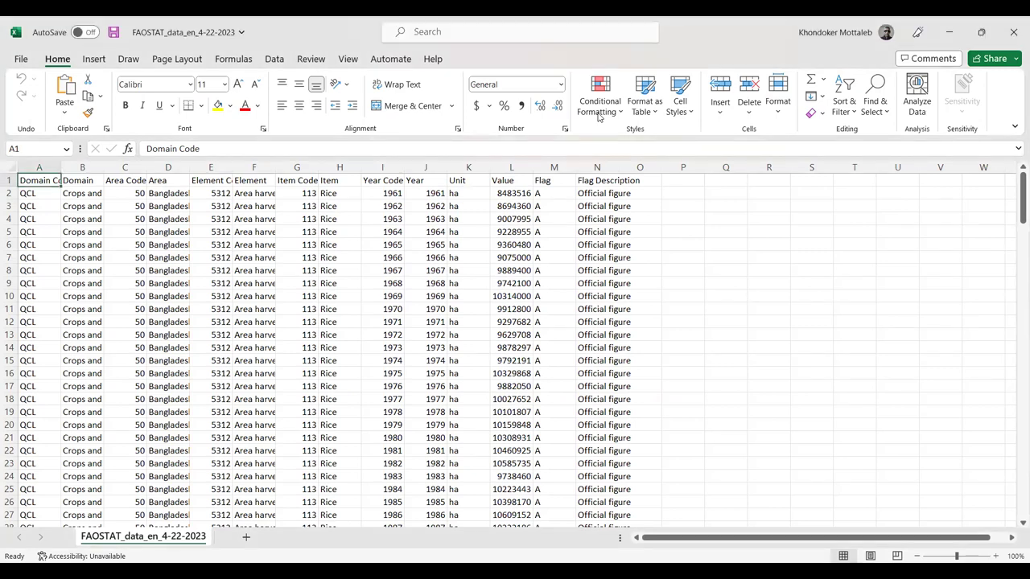
- Browse the Element column through Area harvested, Yield and Production rows, then settle on cell M2
left_click(253, 198)
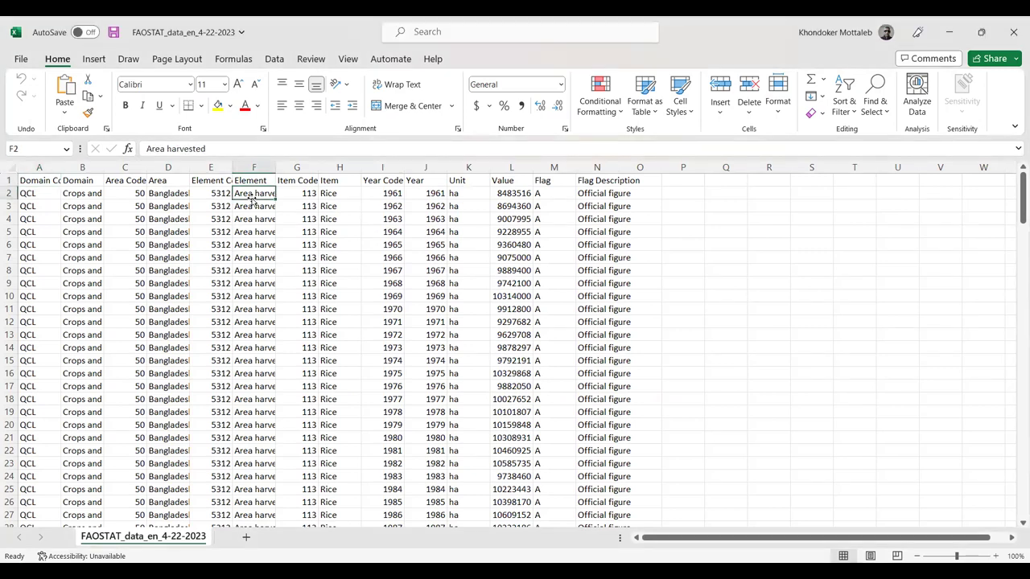
key("Down")
key("Down")
key("Down")
key("Down")
key("Down")
key("Down")
key("Down")
key("Down")
key("Down")
key("Down")
key("Down")
key("Down")
key("Down")
key("Down")
key("Down")
key("Down")
key("Down")
key("Down")
key("Down")
key("Down")
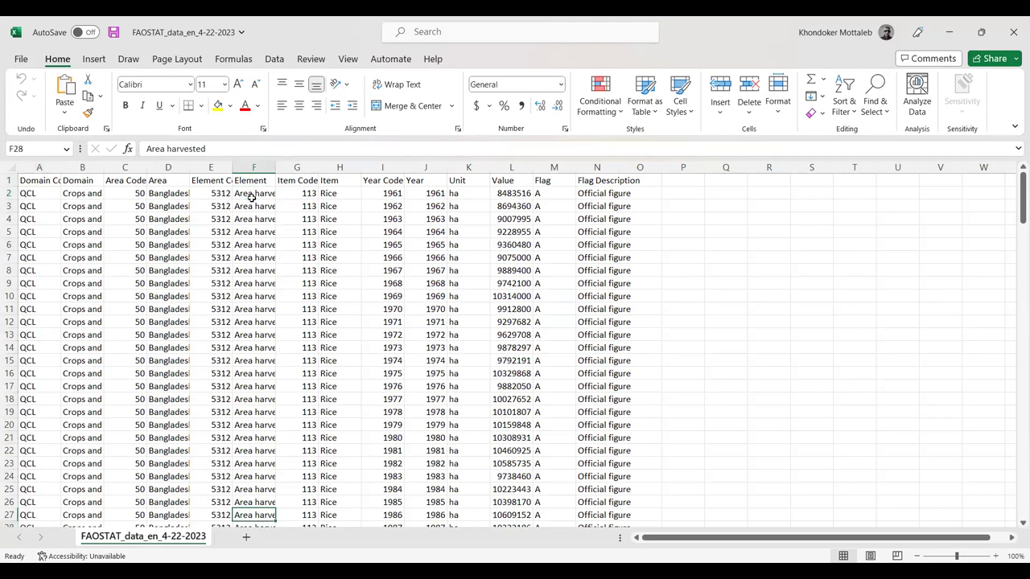
key("Down")
key("Down")
key("Down")
key("Down")
key("Down")
key("Down")
key("Down")
key("Down")
key("Down")
key("Down")
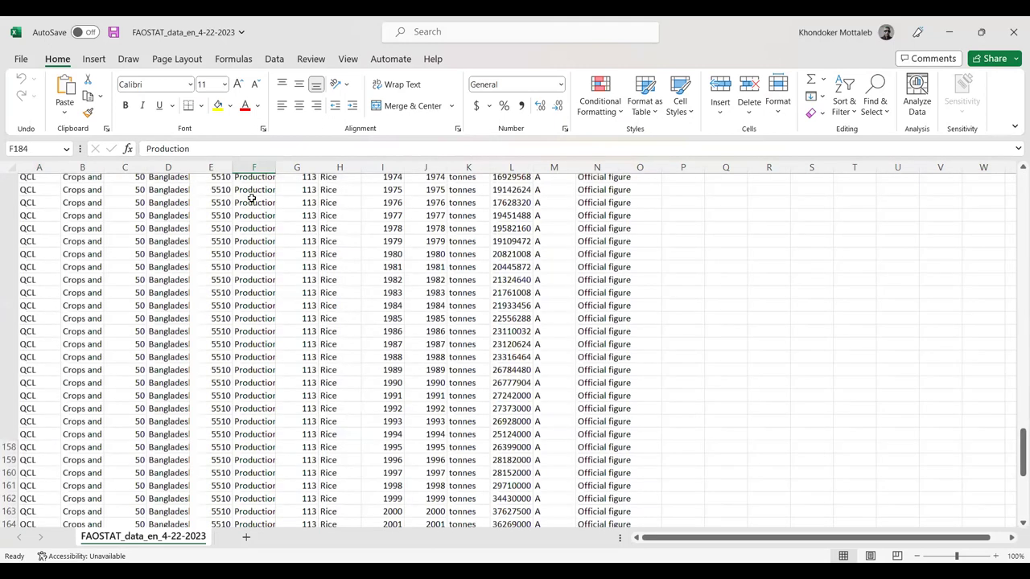
key("Up")
key("Up")
key("Up")
key("Up")
key("Up")
key("Up")
key("Up")
key("Up")
key("Up")
key("Up")
key("Up")
key("Up")
key("Up")
key("Up")
key("Up")
key("Up")
key("Up")
key("Up")
key("Up")
key("Up")
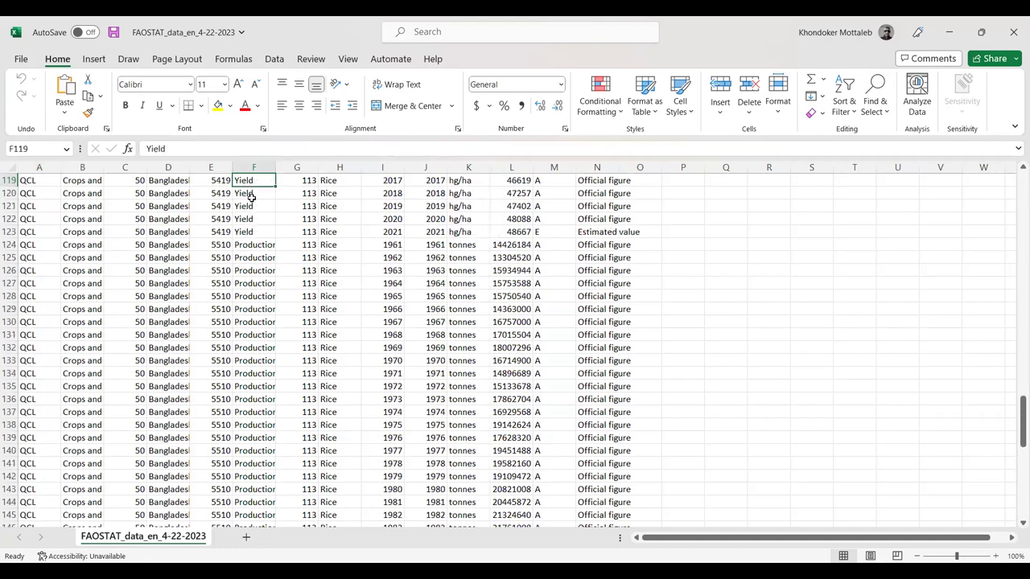
key("Up")
key("Up")
key("Up")
key("Up")
key("Up")
key("Up")
key("Up")
key("Up")
key("Up")
key("Up")
key("Up")
key("Up")
key("Up")
key("Up")
key("Up")
key("Up")
key("Up")
key("Up")
key("Up")
key("Up")
key("Right")
key("Right")
key("Right")
key("Right")
key("Right")
key("Right")
key("Right")
key("Right")
key("Right")
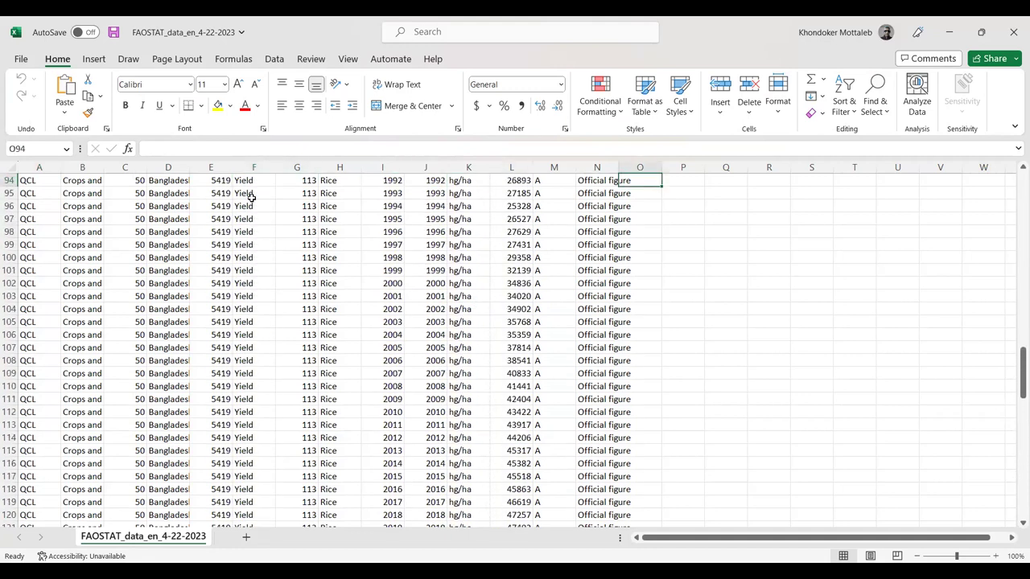
key("Left")
key("Left")
key("ctrl+Up")
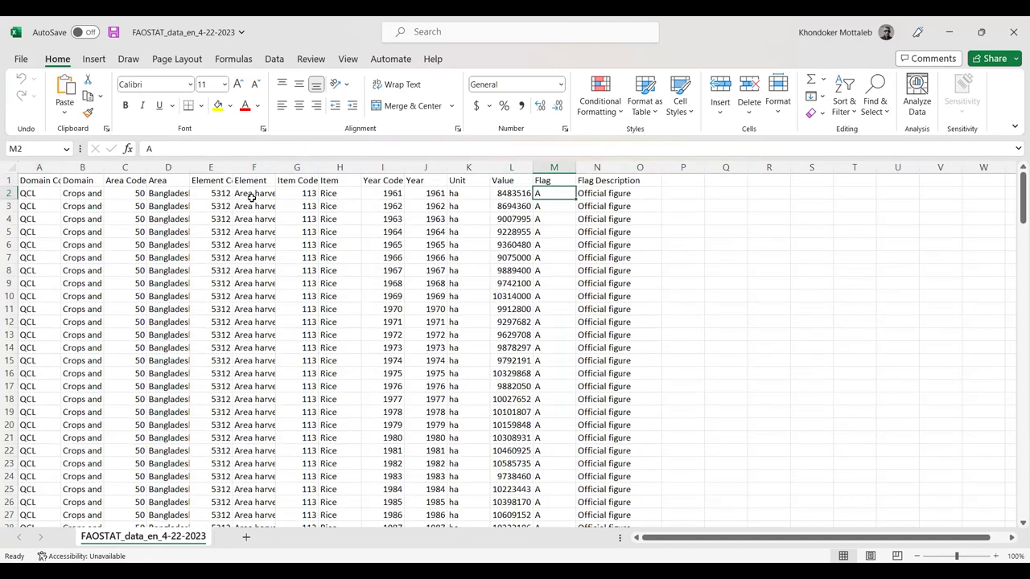
key("Down")
key("Left")
key("Left")
key("Right")
key("Right")
- Enter a formula in M2 dividing L2 to give million hectares
type("=")
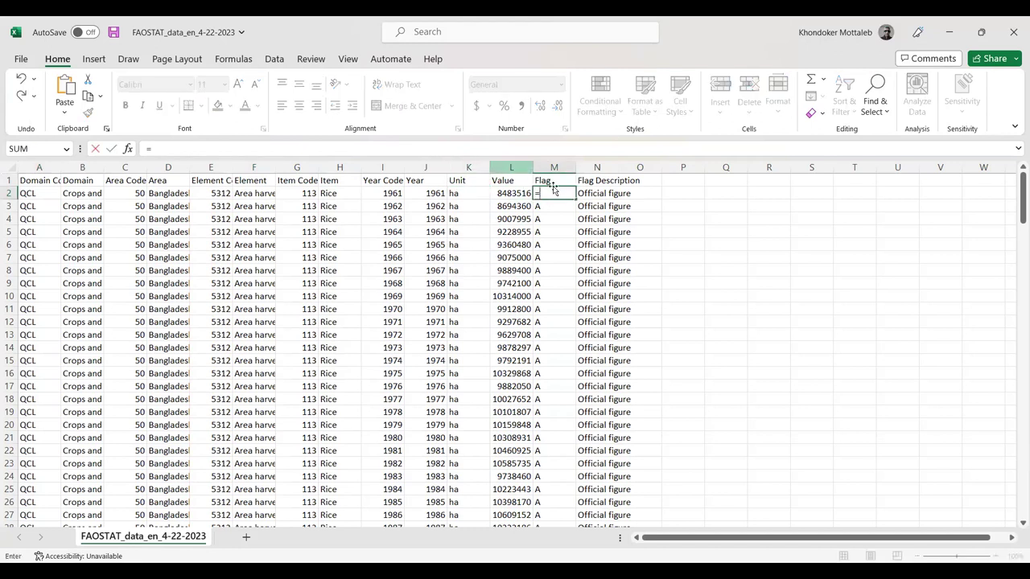
key("Left")
type("/")
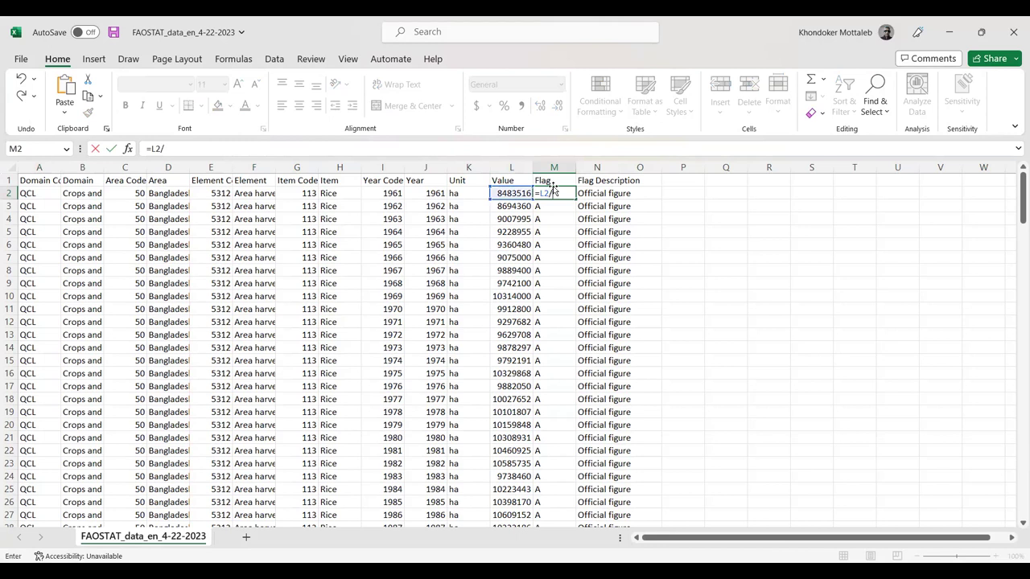
type("100000")
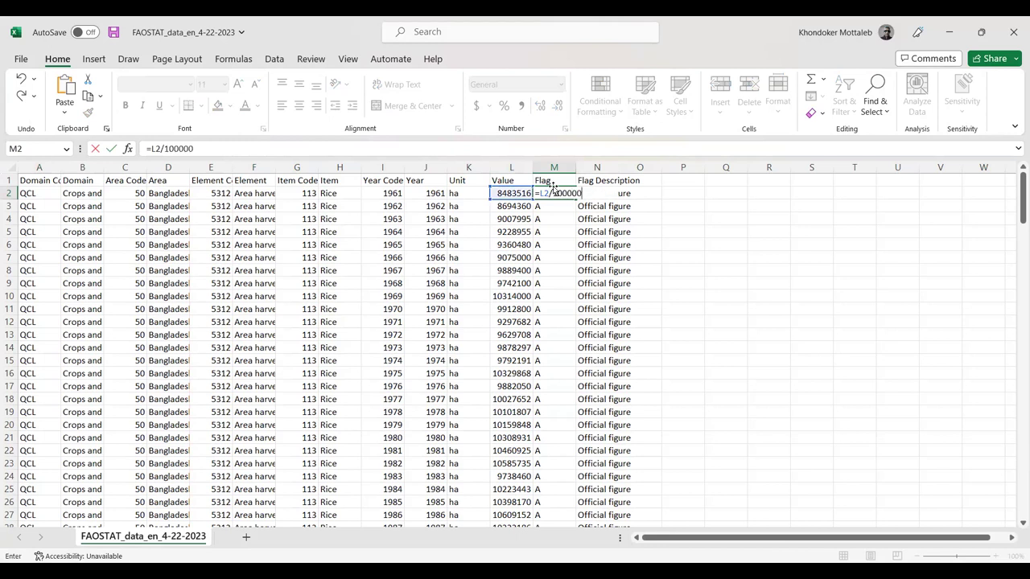
key("Return")
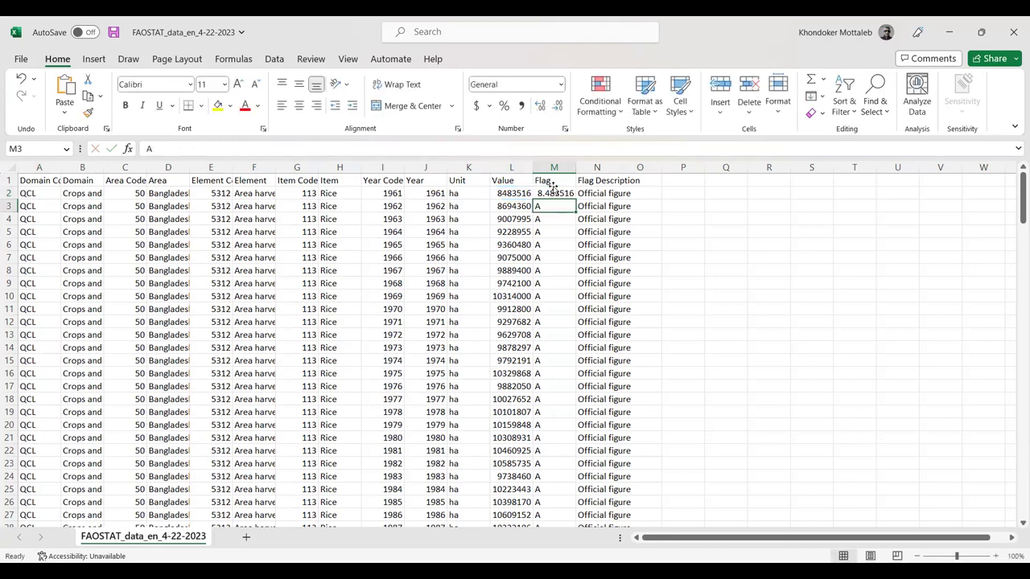
- Fill the conversion formula down column M from M2 to M62
left_click(554, 189)
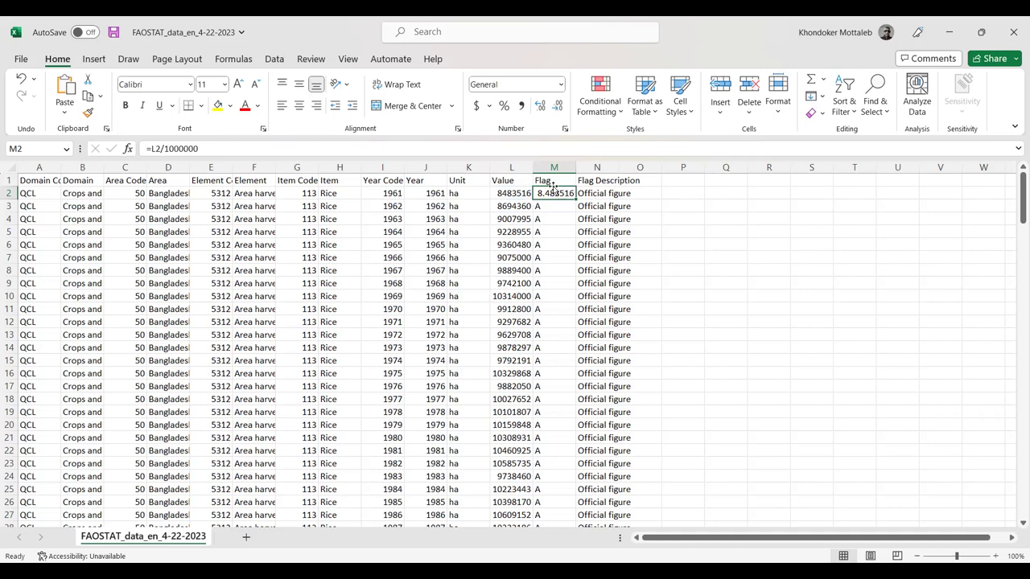
left_click_drag(575, 200, 558, 395)
key("ctrl+Up")
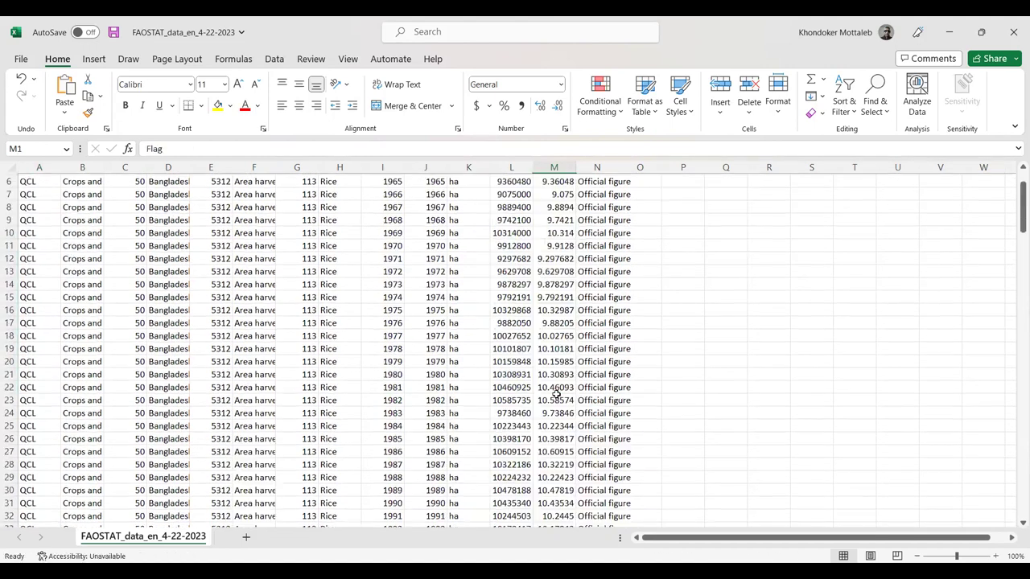
key("Down")
key("ctrl+shift+Down")
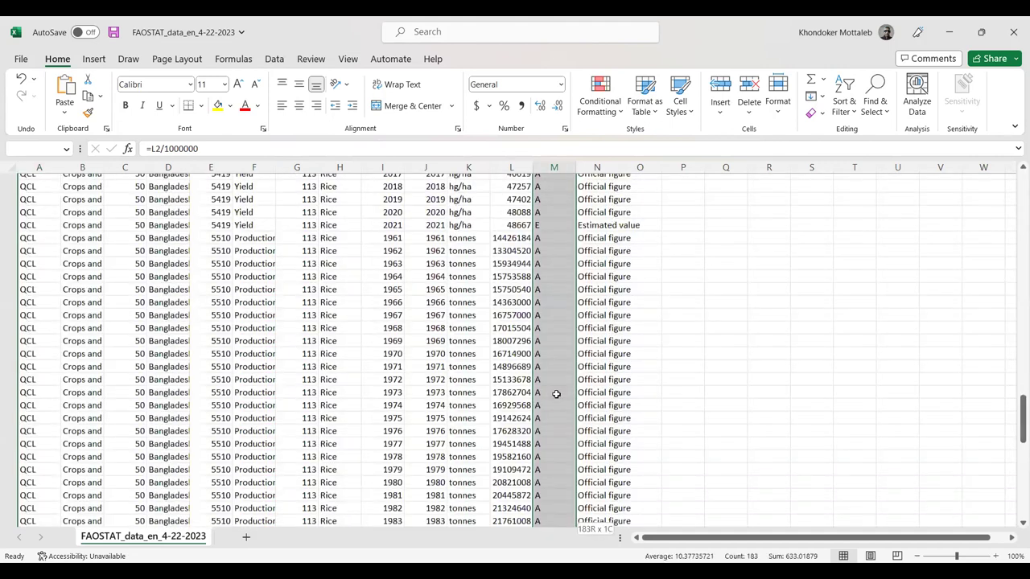
key("ctrl+d")
key("shift+Down")
key("shift+Down")
key("shift+Down")
key("shift+Down")
key("shift+Down")
key("shift+Down")
key("shift+Down")
key("shift+Down")
key("shift+Down")
key("shift+Down")
key("shift+Down")
key("shift+Down")
key("shift+Down")
key("shift+Down")
key("shift+Down")
key("shift+Down")
key("shift+Down")
key("shift+Down")
key("shift+Down")
key("shift+Down")
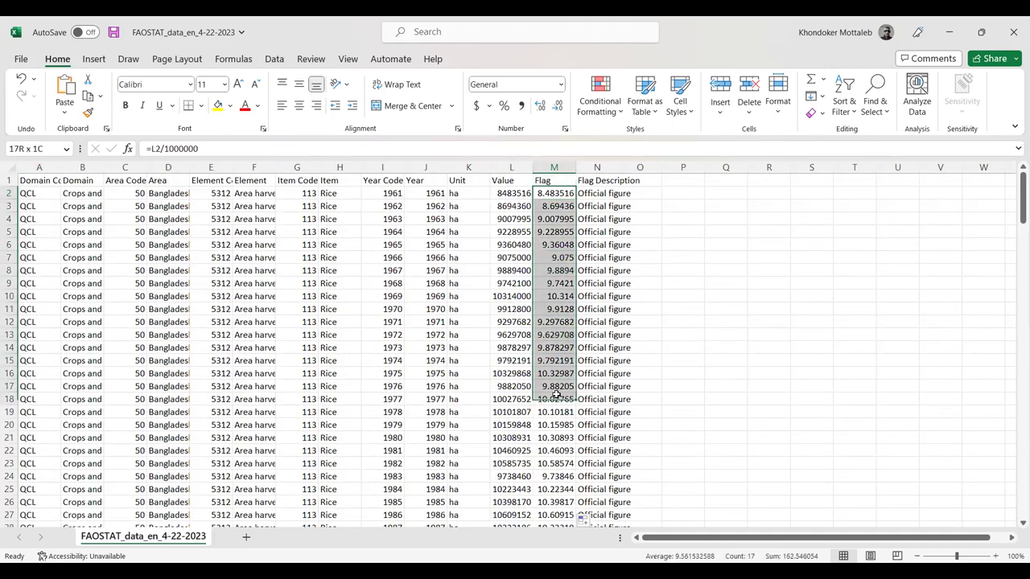
key("shift+Down")
key("shift+Down")
key("shift+Down")
key("shift+Down")
key("shift+Down")
key("shift+Down")
key("shift+Down")
key("shift+Down")
key("shift+Down")
key("shift+Down")
key("shift+Down")
key("shift+Down")
key("shift+Down")
key("shift+Down")
key("shift+Down")
key("shift+Down")
key("shift+Down")
key("shift+Down")
key("shift+Down")
key("shift+Down")
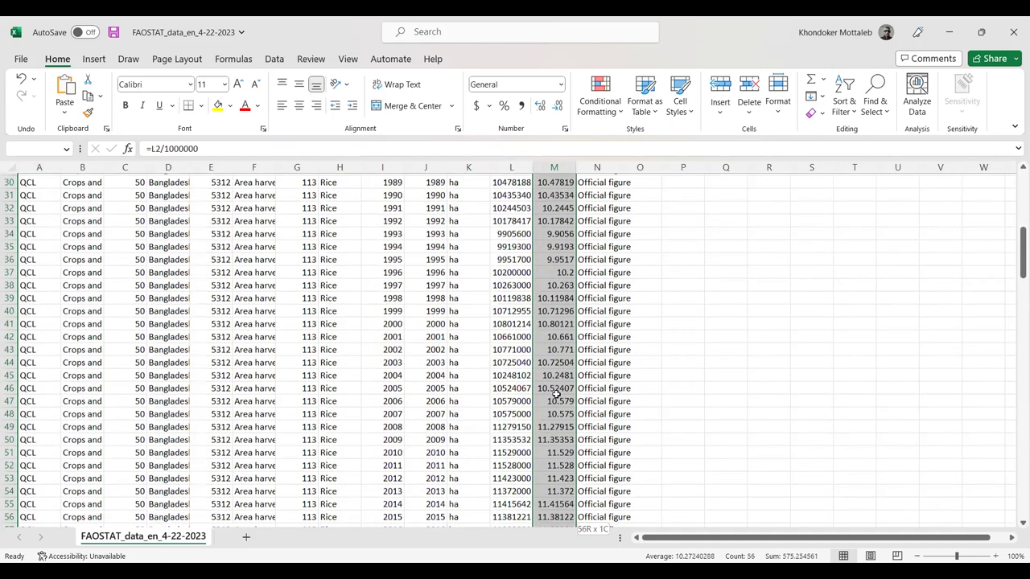
key("shift+Down")
key("shift+Down")
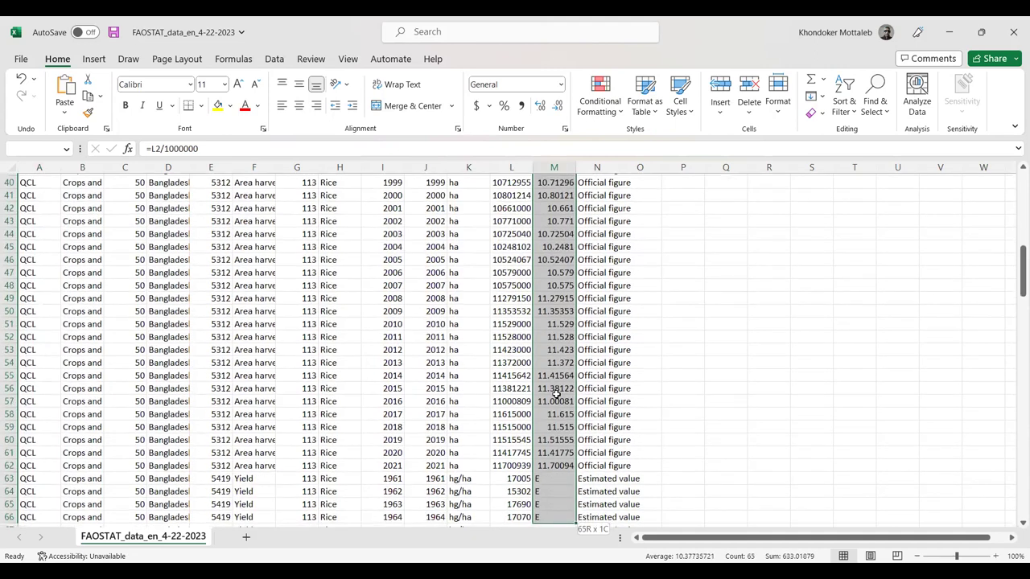
key("shift+Up")
key("shift+Up")
key("shift+Up")
key("shift+Up")
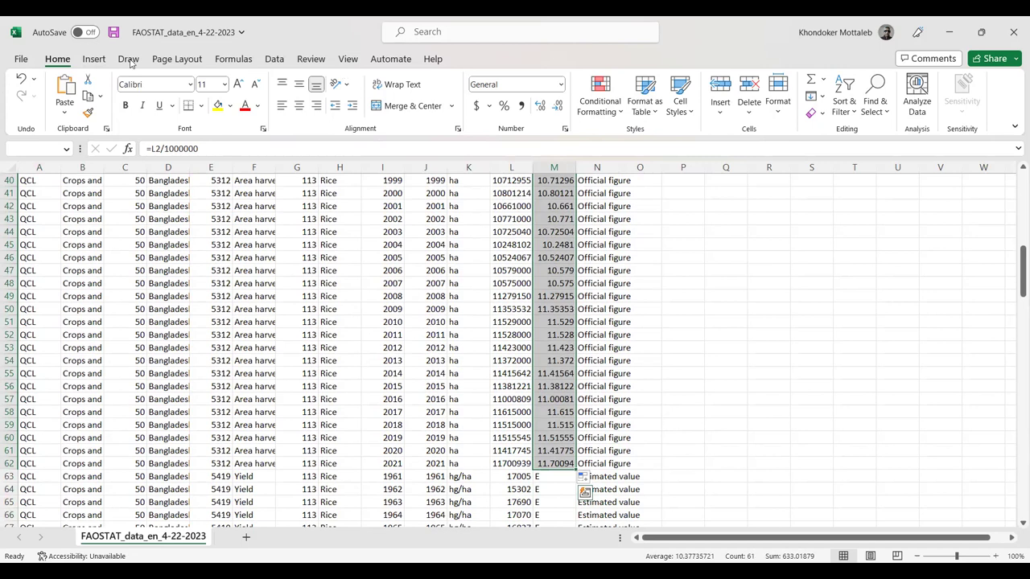
left_click(94, 59)
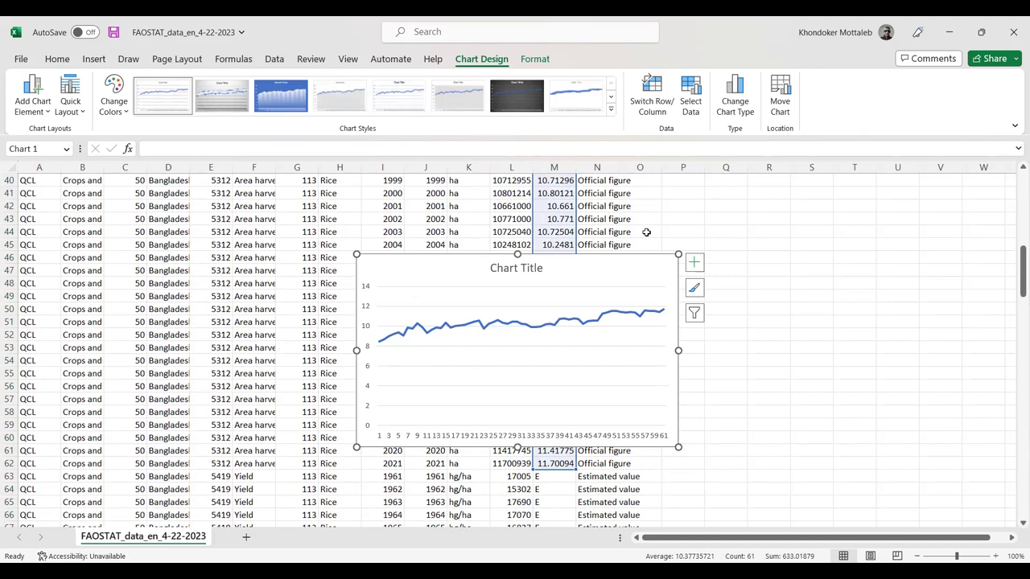
key("Delete")
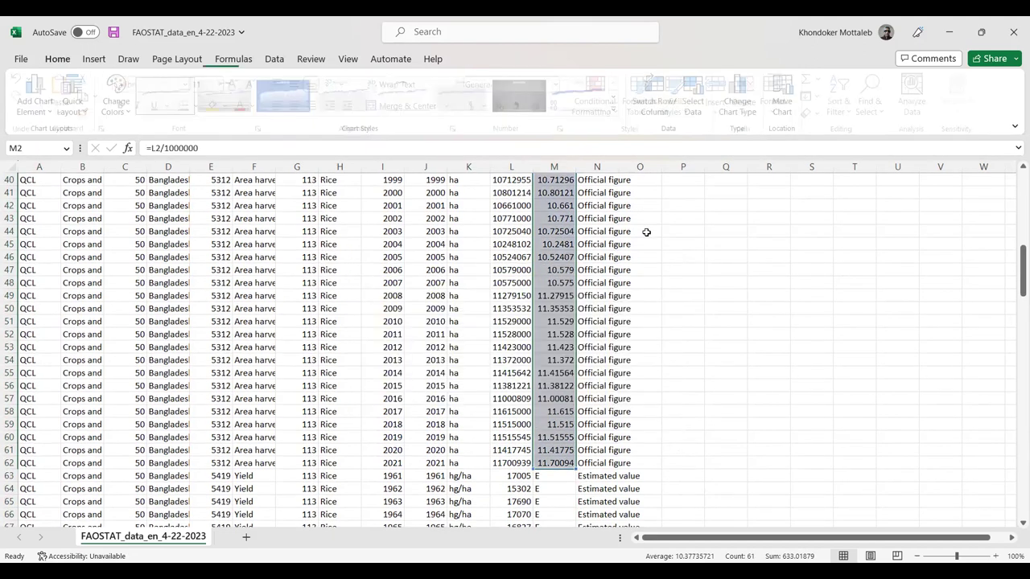